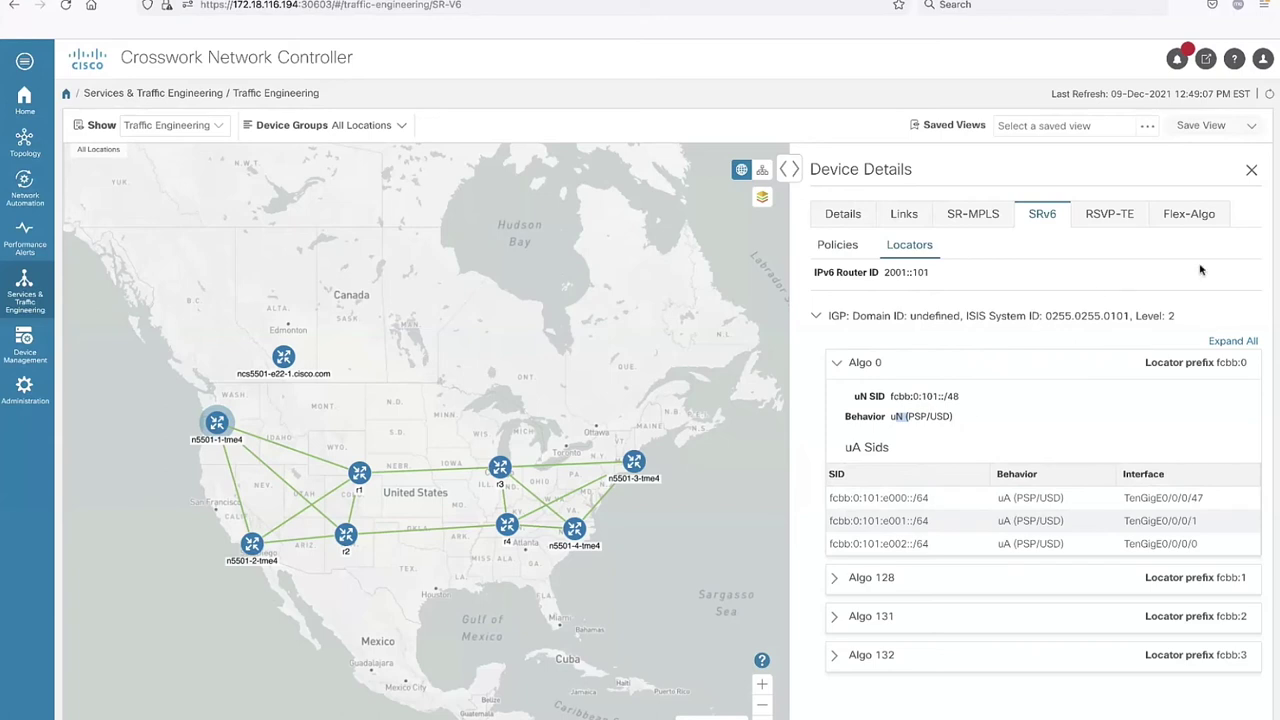
Expand the Flex-Algo IGP entry and the Algo 128, 131 and 132 details.
click(1181, 222)
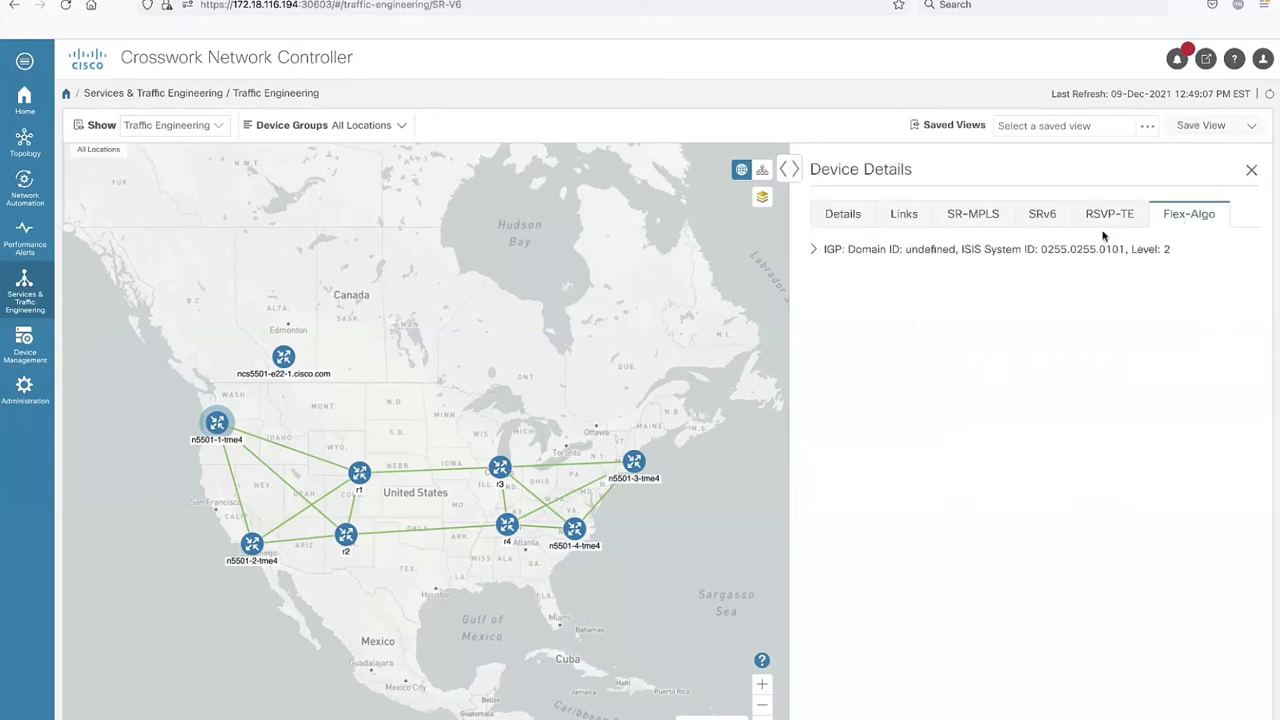
click(816, 250)
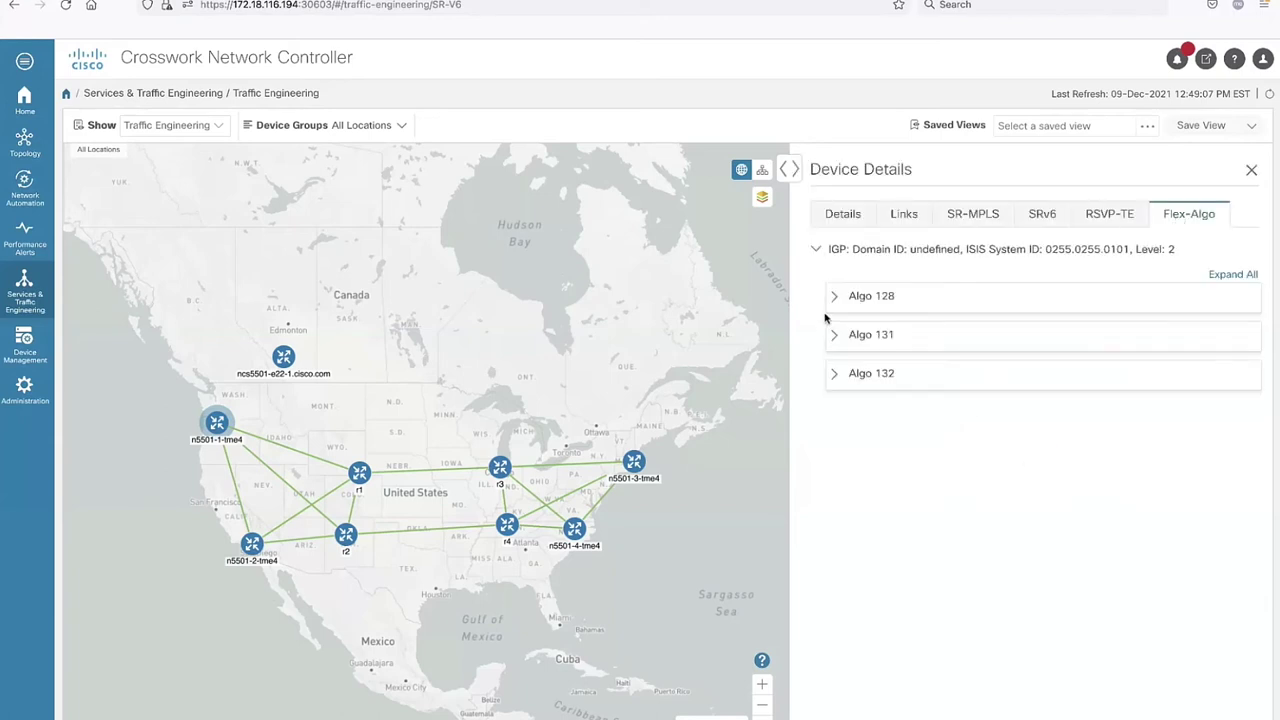
click(832, 304)
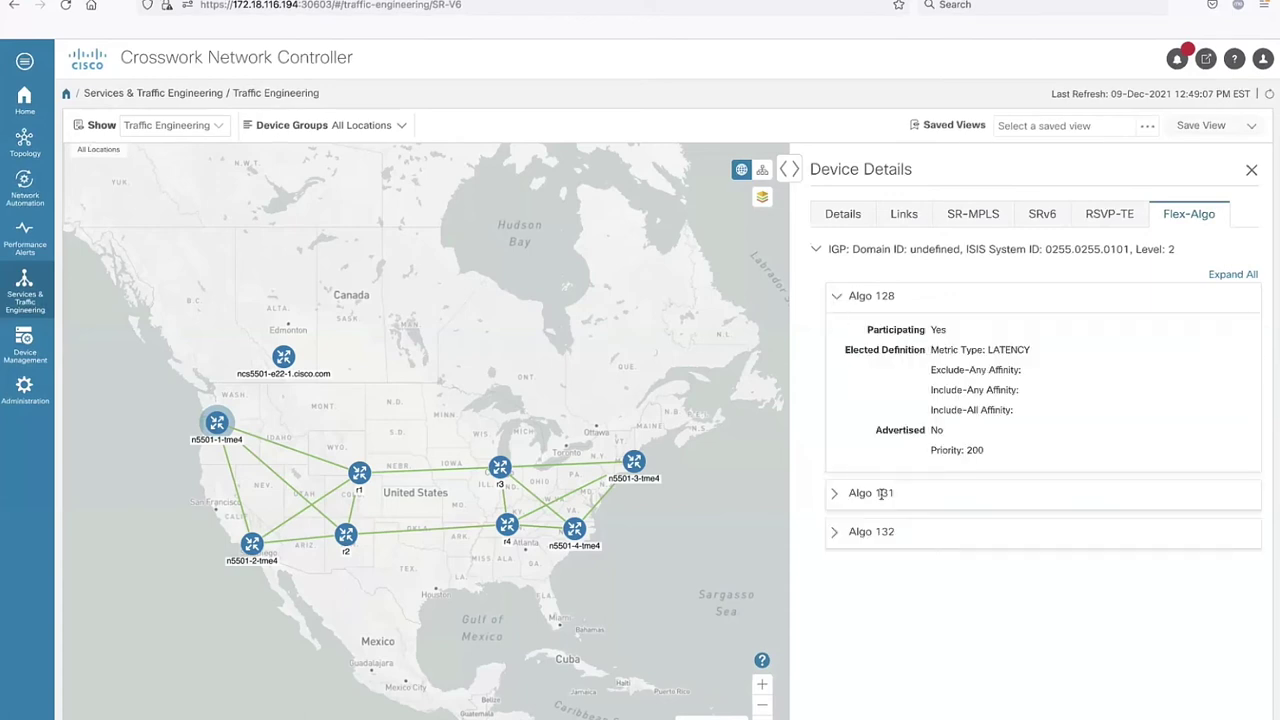
click(835, 493)
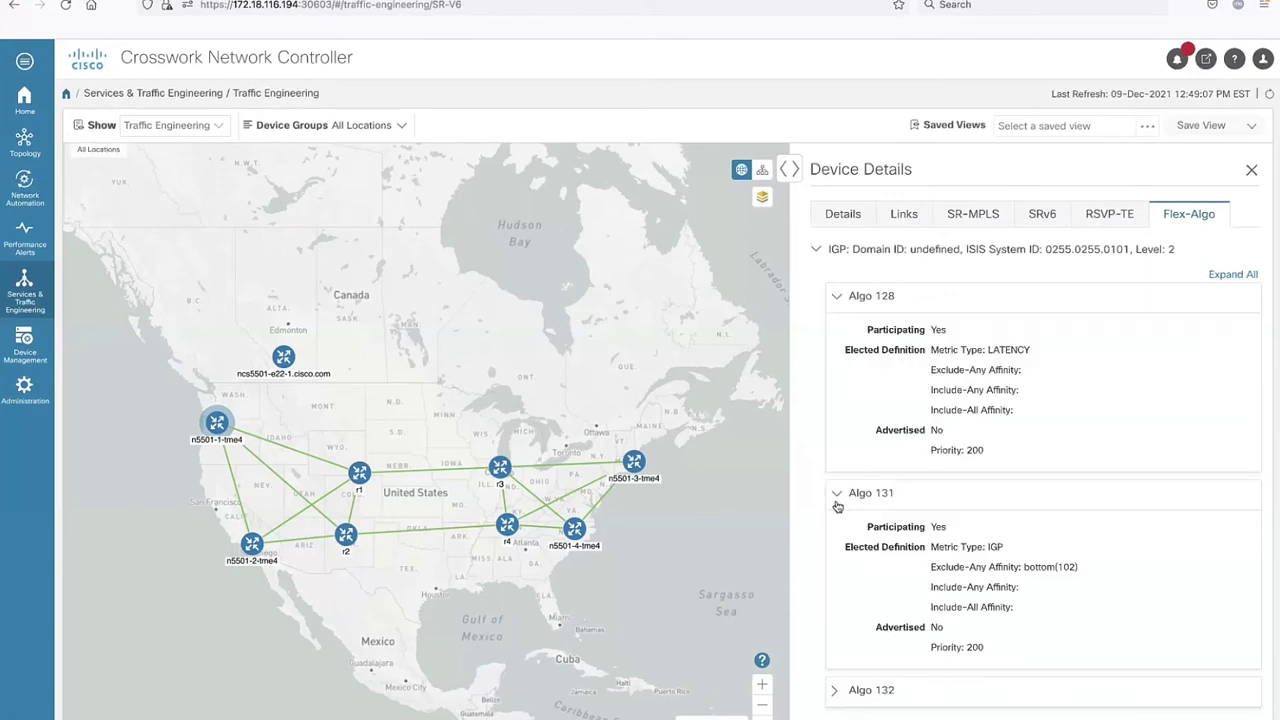
click(837, 690)
scroll(1084, 387, down, 1)
scroll(1083, 392, down, 2)
scroll(1085, 395, up, 3)
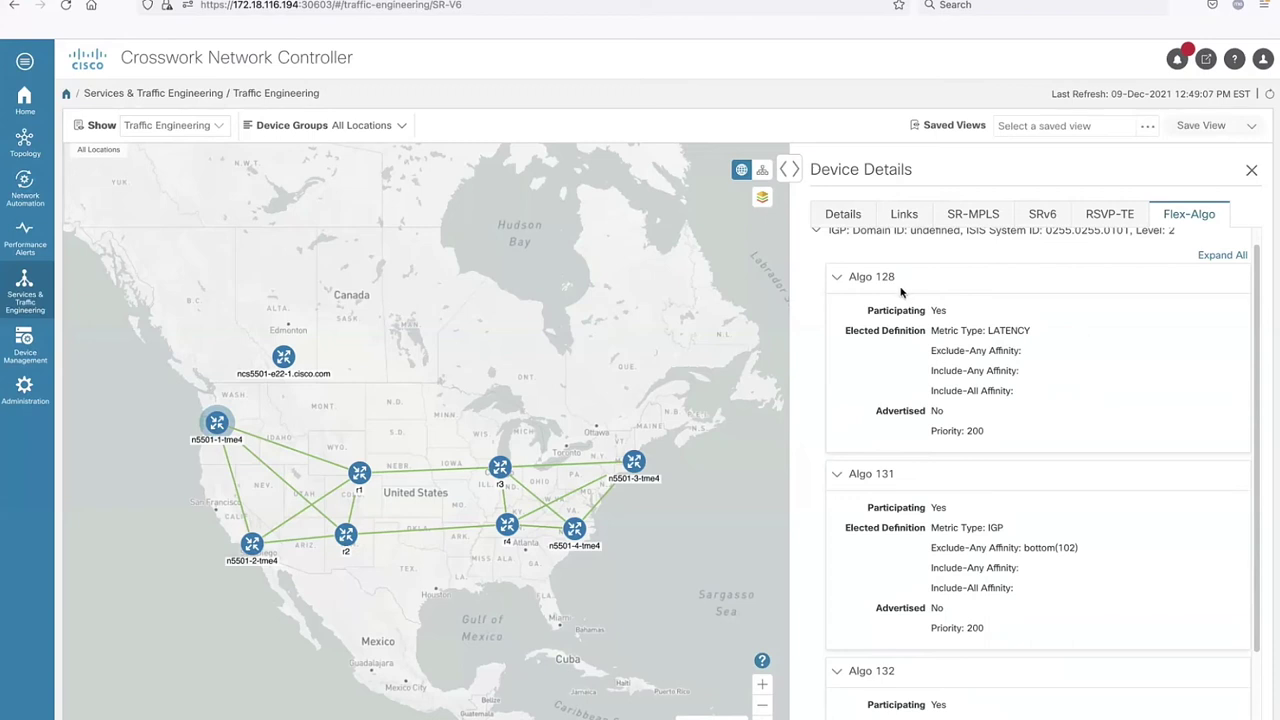
Highlight the Algo 128 heading and its LATENCY metric type.
drag(848, 276, 904, 284)
drag(984, 332, 1040, 340)
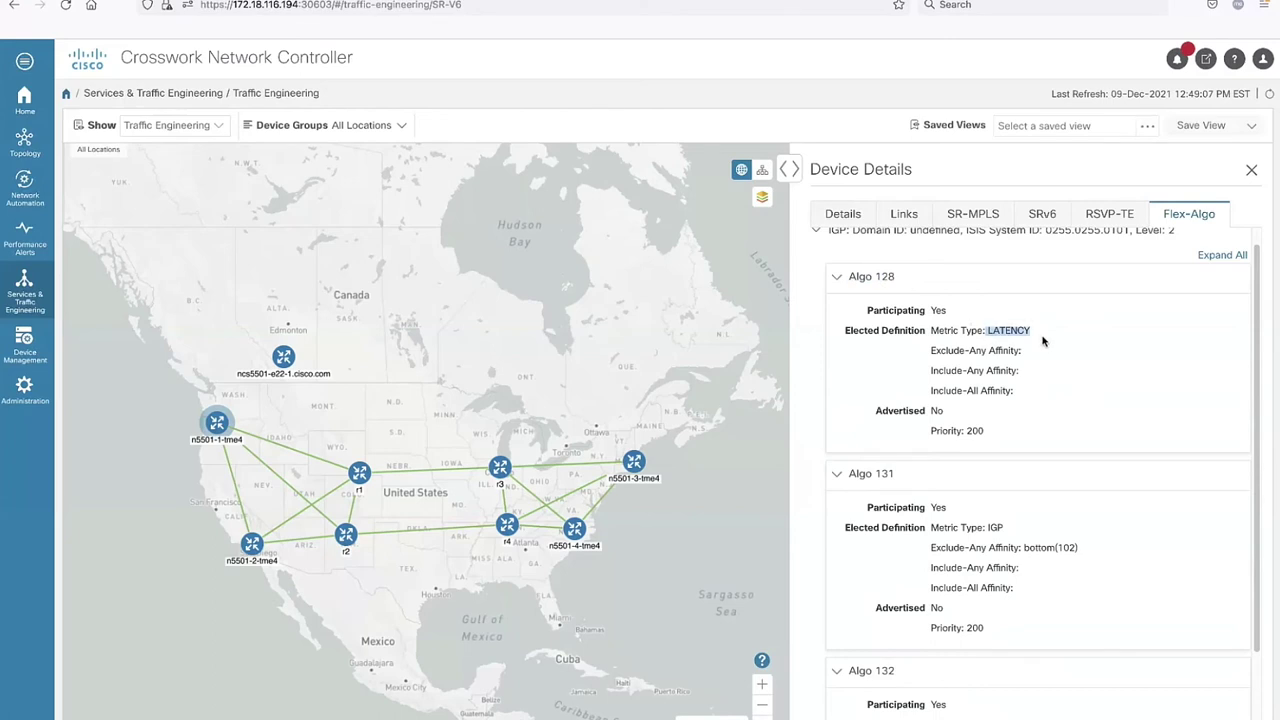
click(1042, 374)
mouse_move(218, 424)
drag(878, 277, 896, 278)
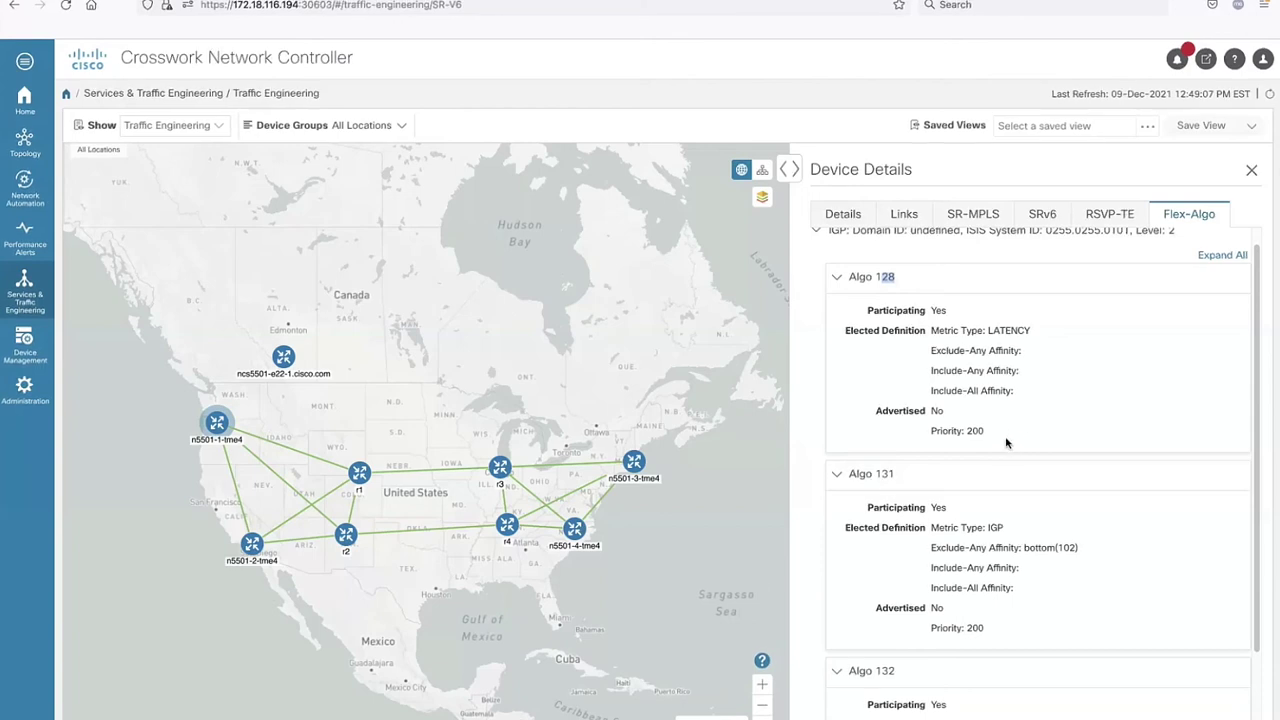
Highlight Algo 131's exclude-any bottom(102) and Algo 132's top(101), then open map display preferences.
scroll(1006, 443, down, 2)
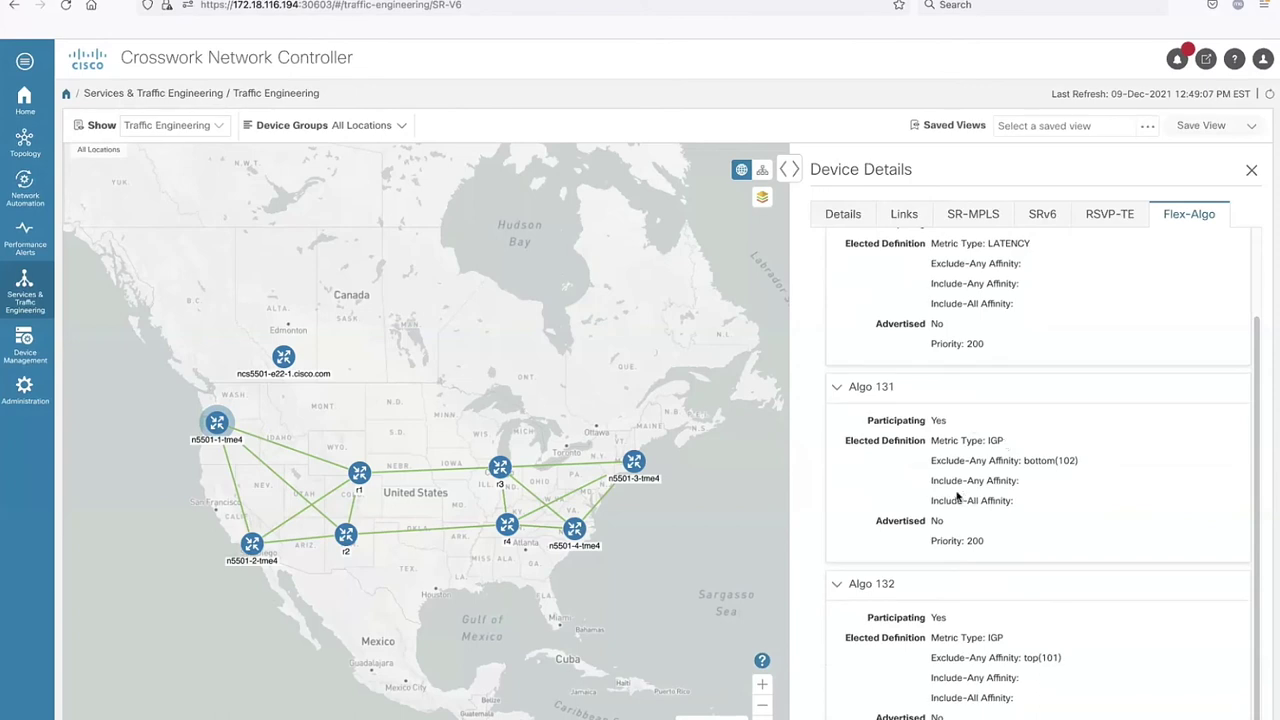
scroll(955, 500, down, 1)
scroll(956, 500, down, 1)
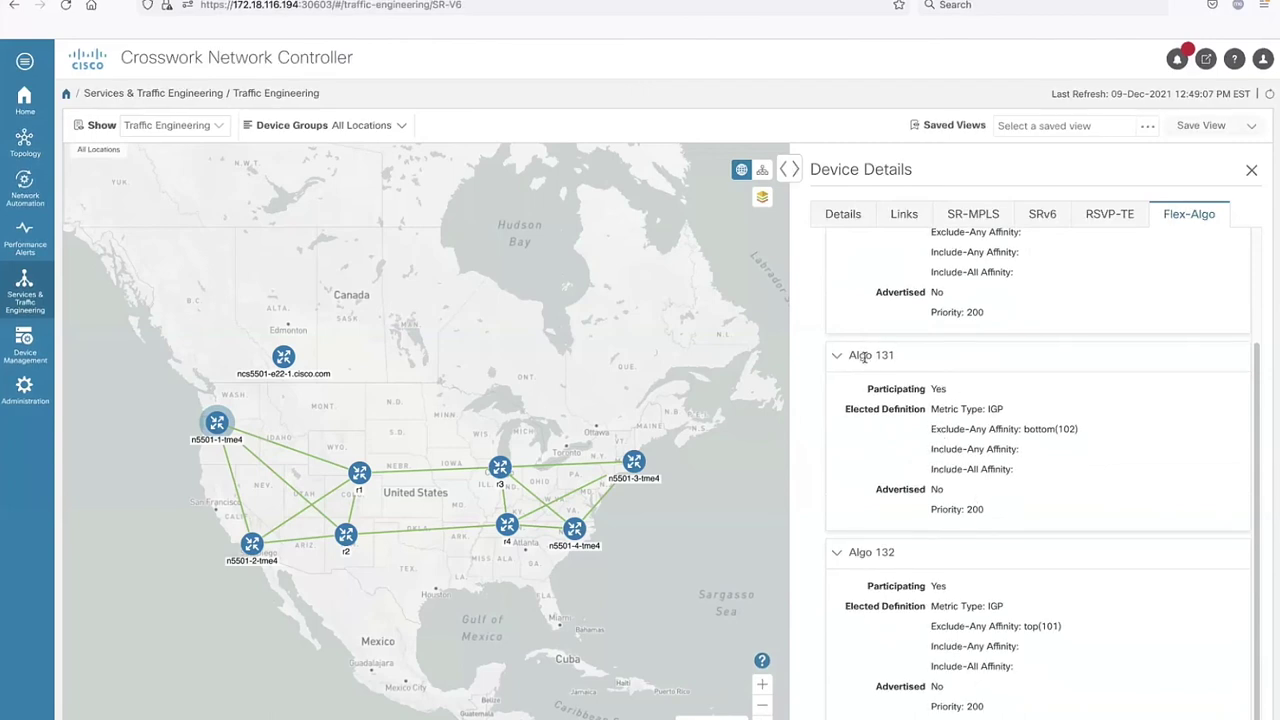
double_click(876, 551)
drag(930, 433, 1070, 428)
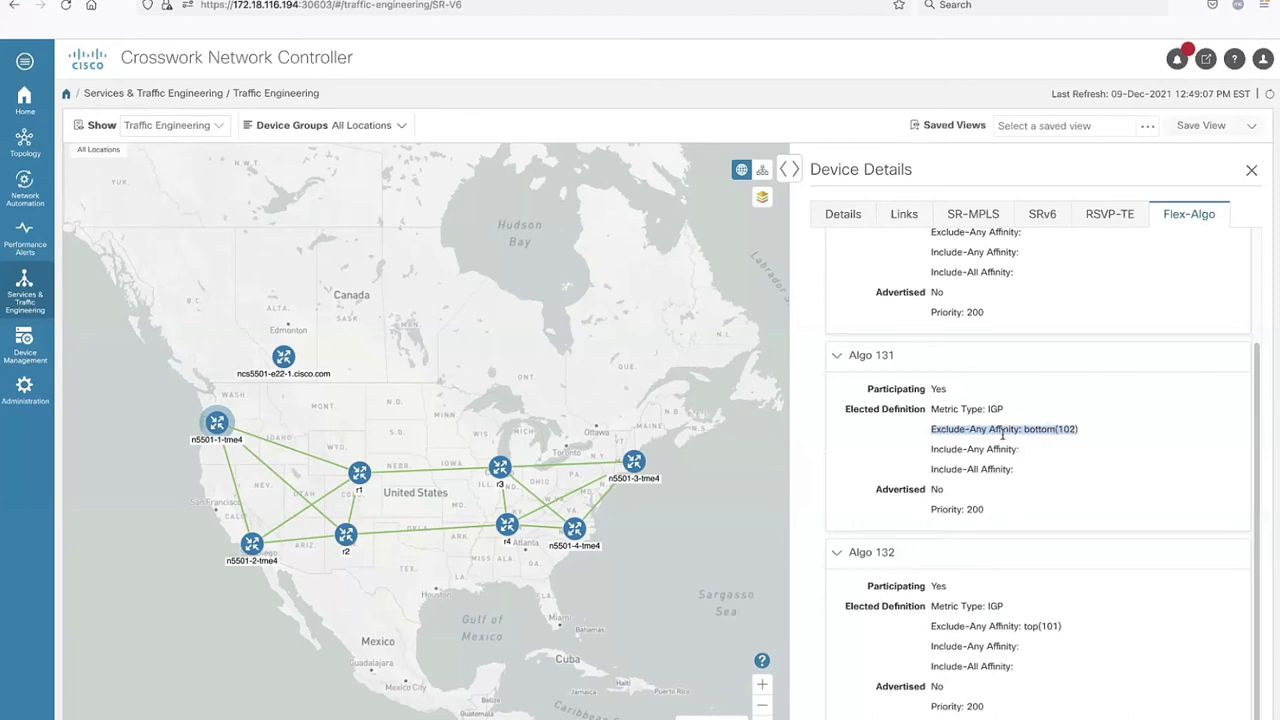
drag(1002, 627, 1058, 627)
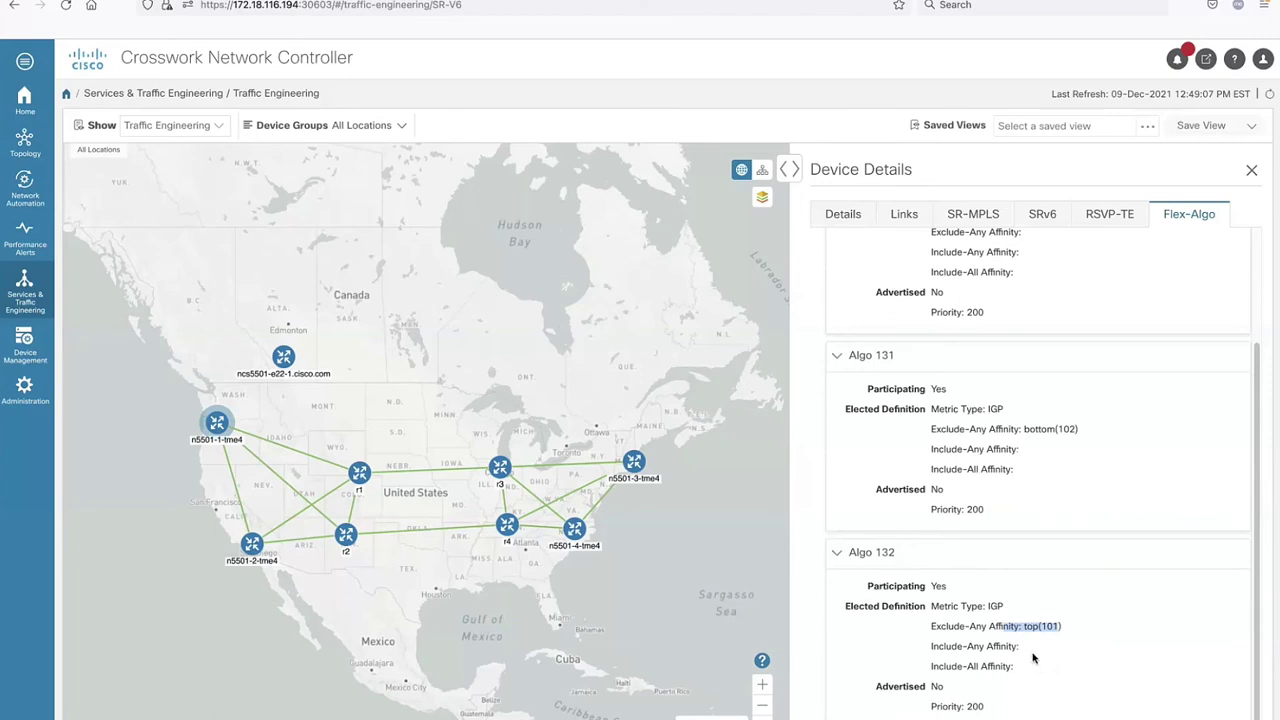
click(759, 199)
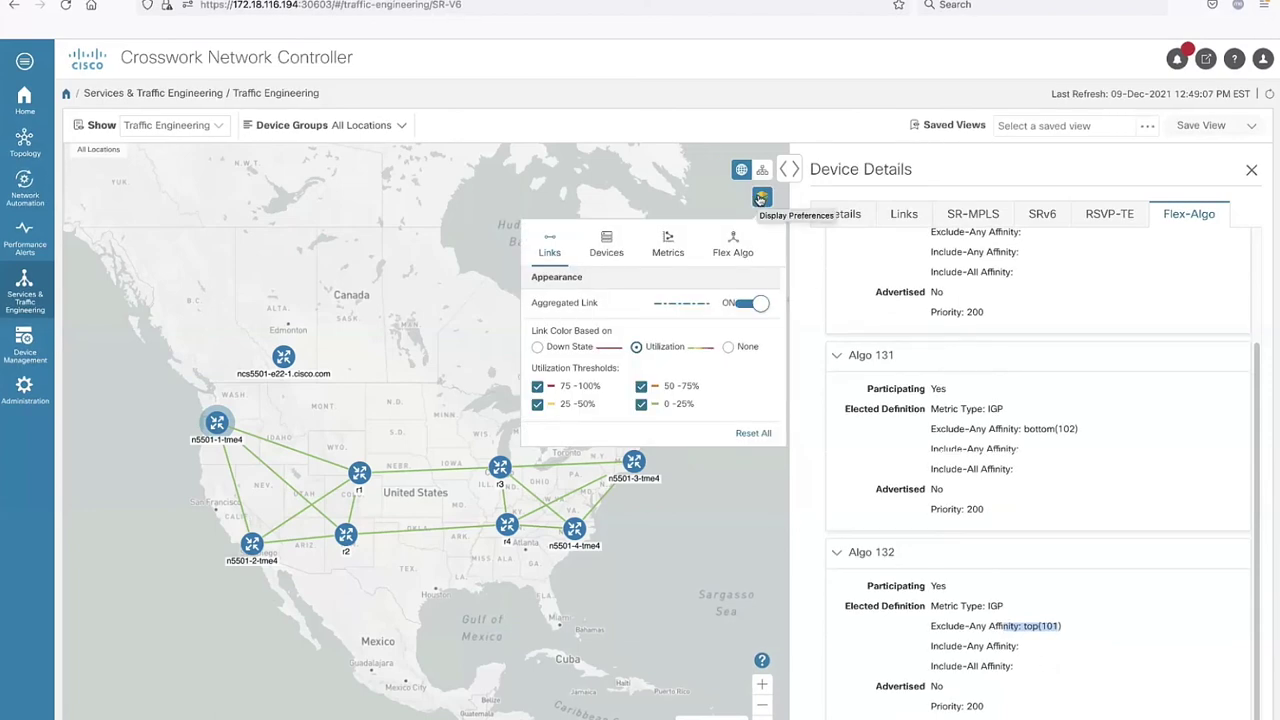
Colour the map's links by Flex Algo 131.
click(731, 251)
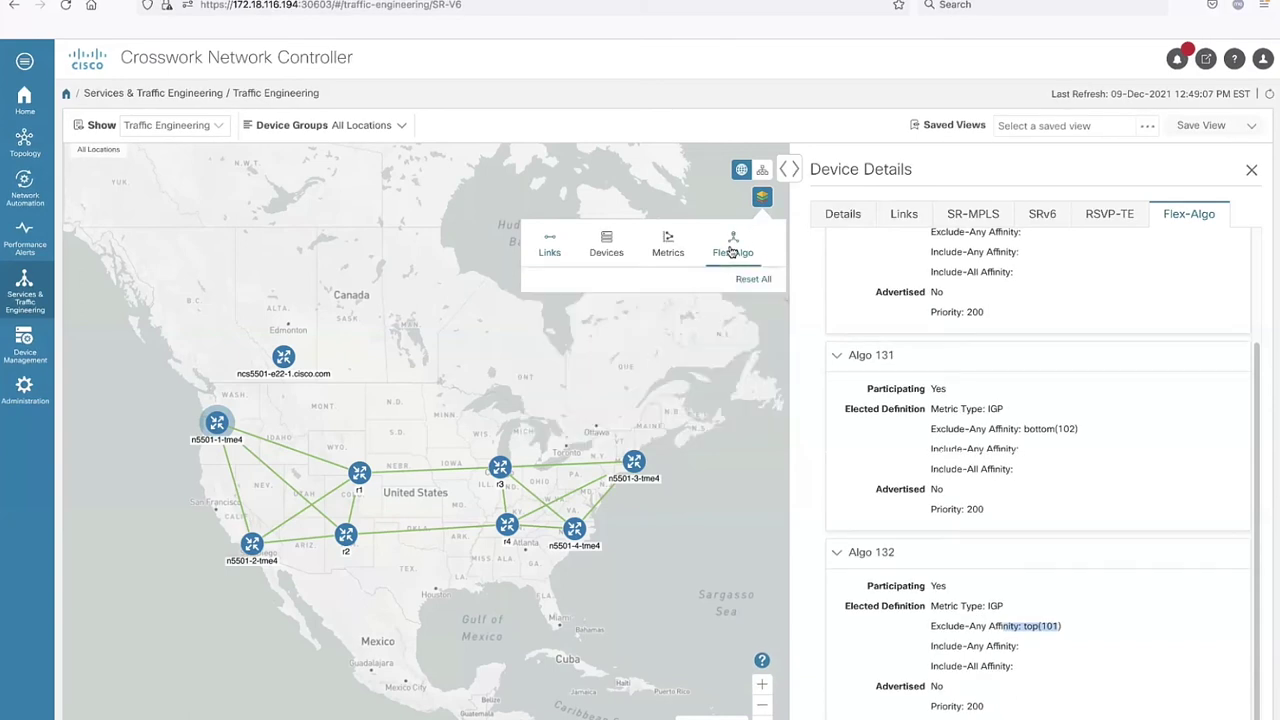
click(609, 309)
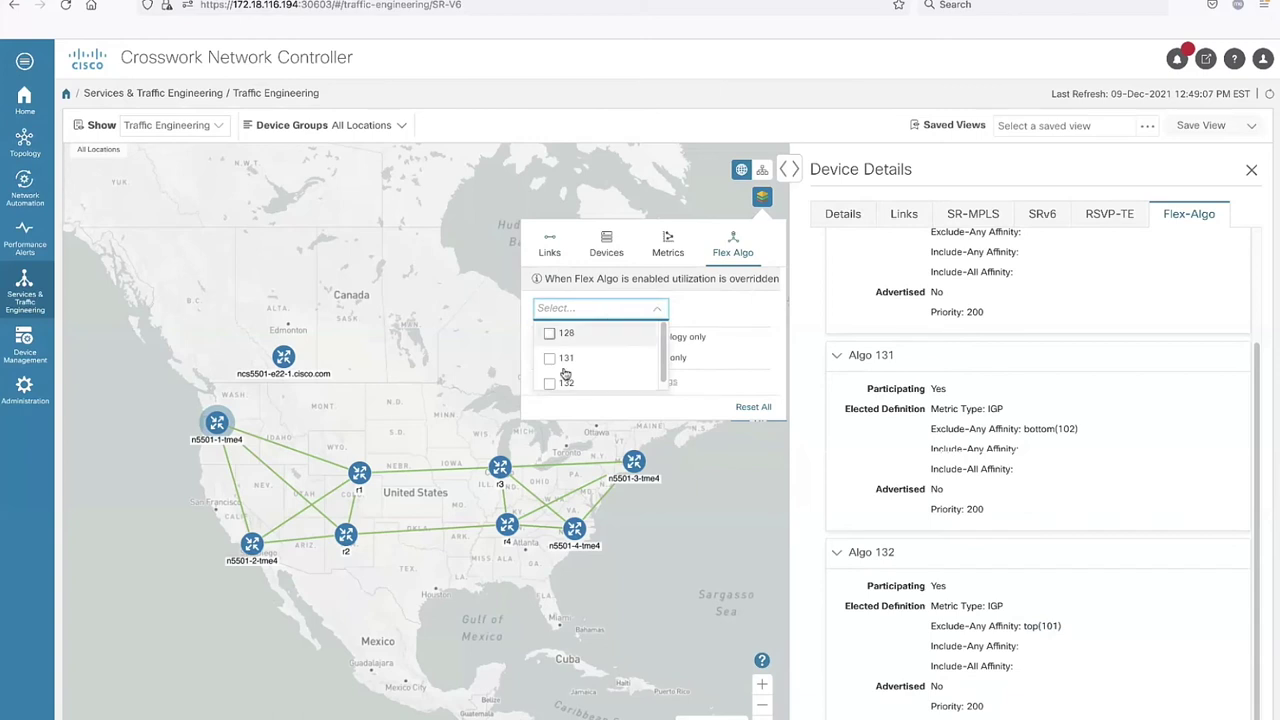
click(550, 360)
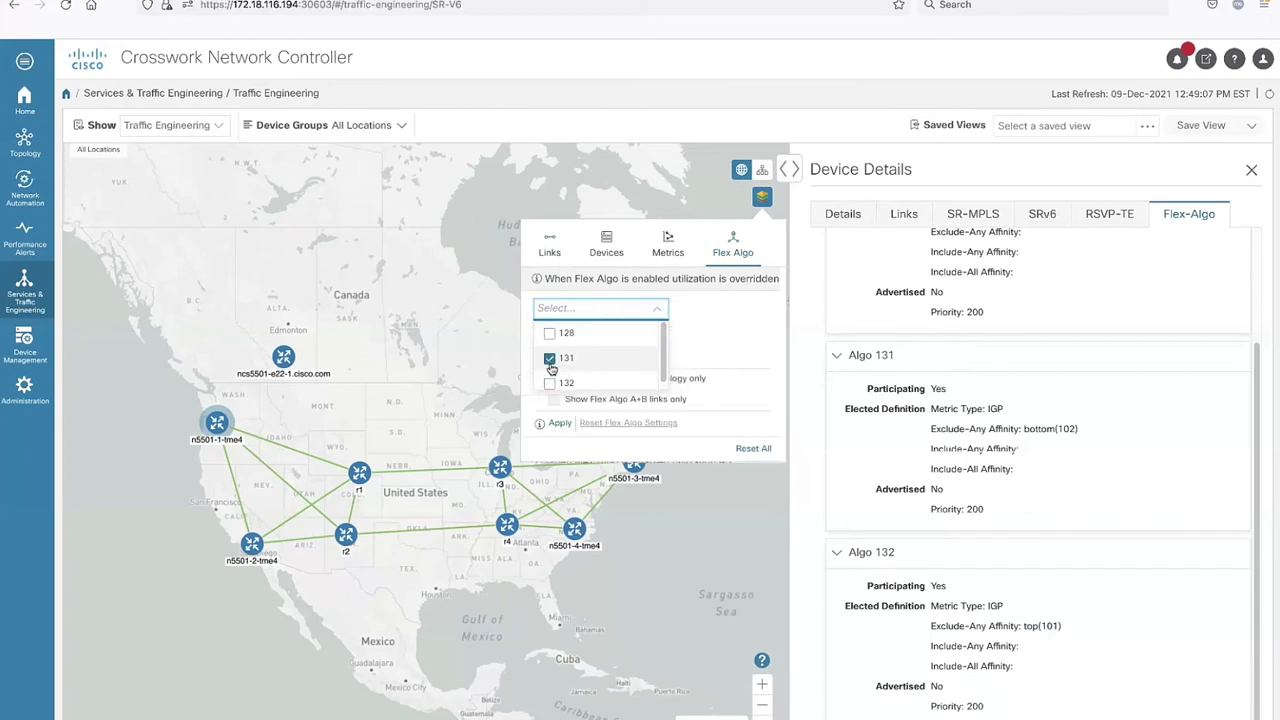
click(561, 423)
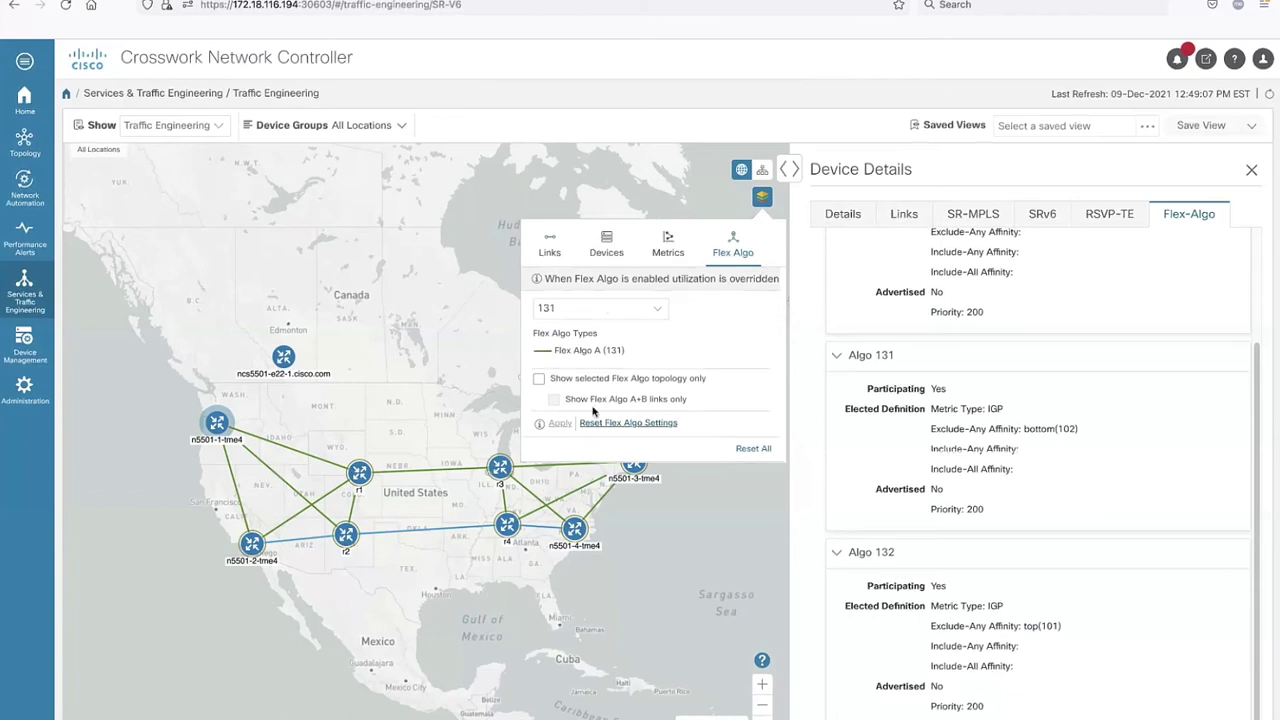
Add Flex Algo 132 to the link colouring and close the display preferences.
click(652, 312)
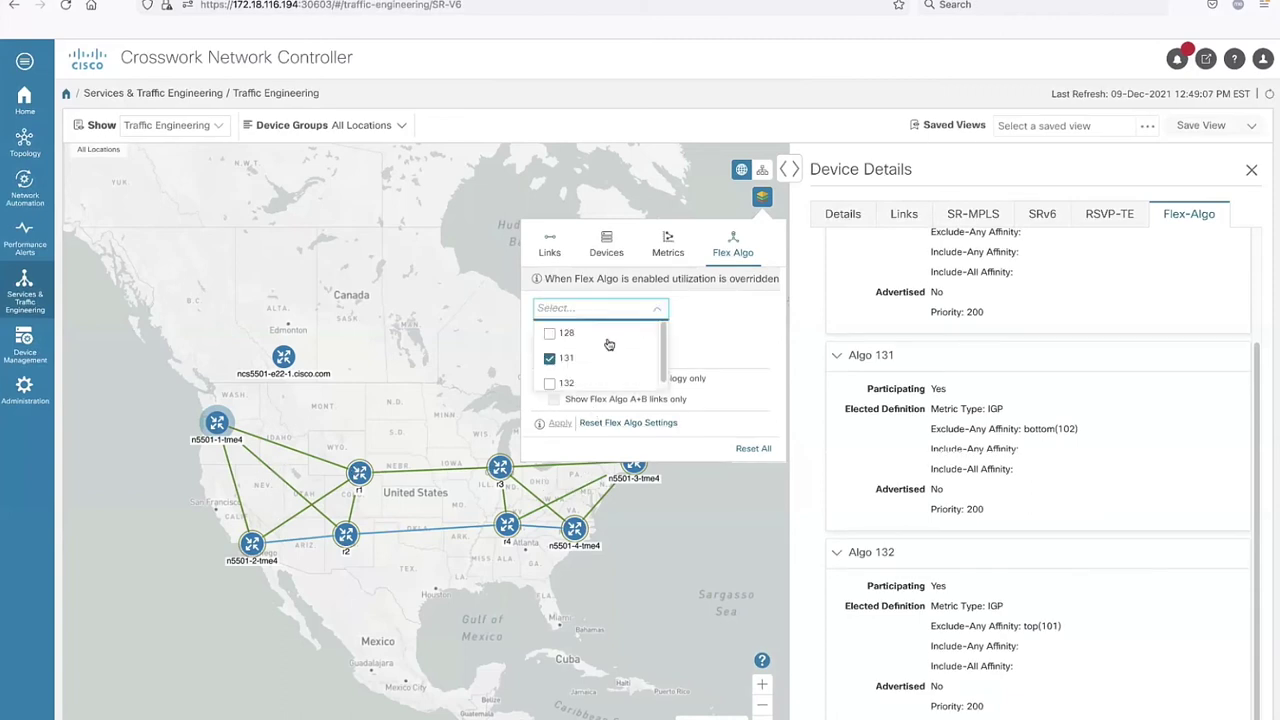
click(551, 385)
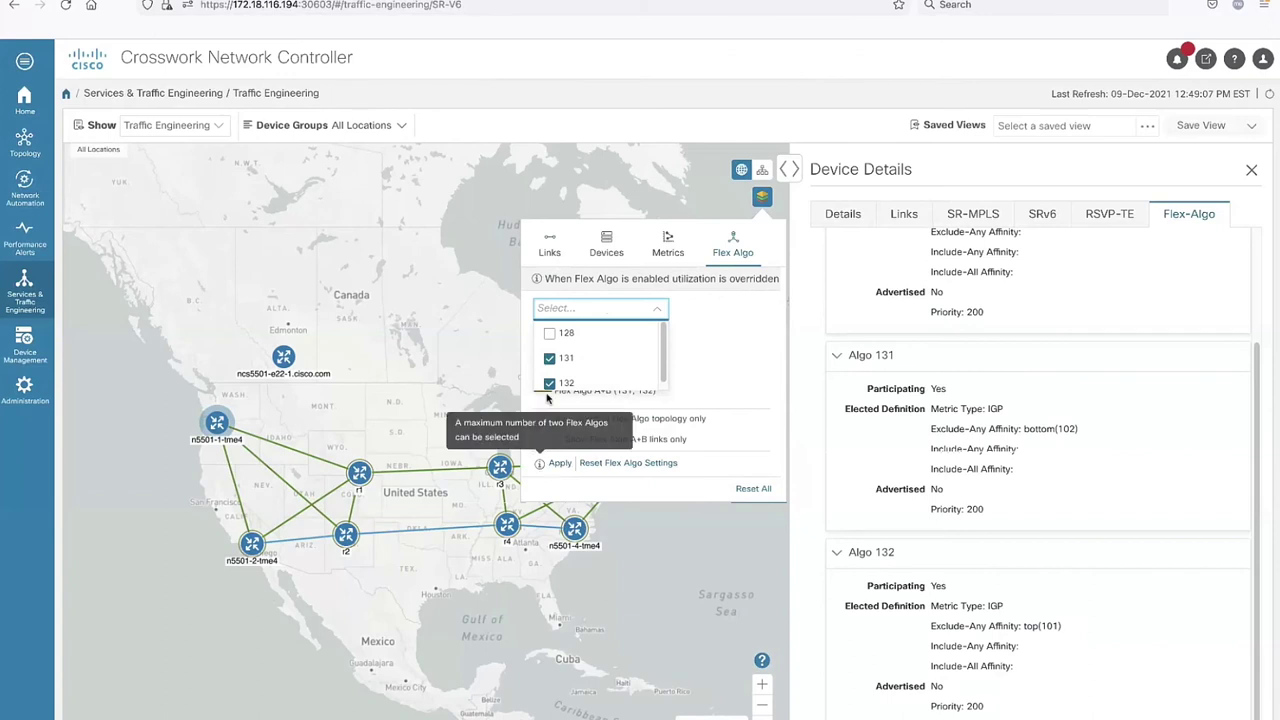
click(553, 463)
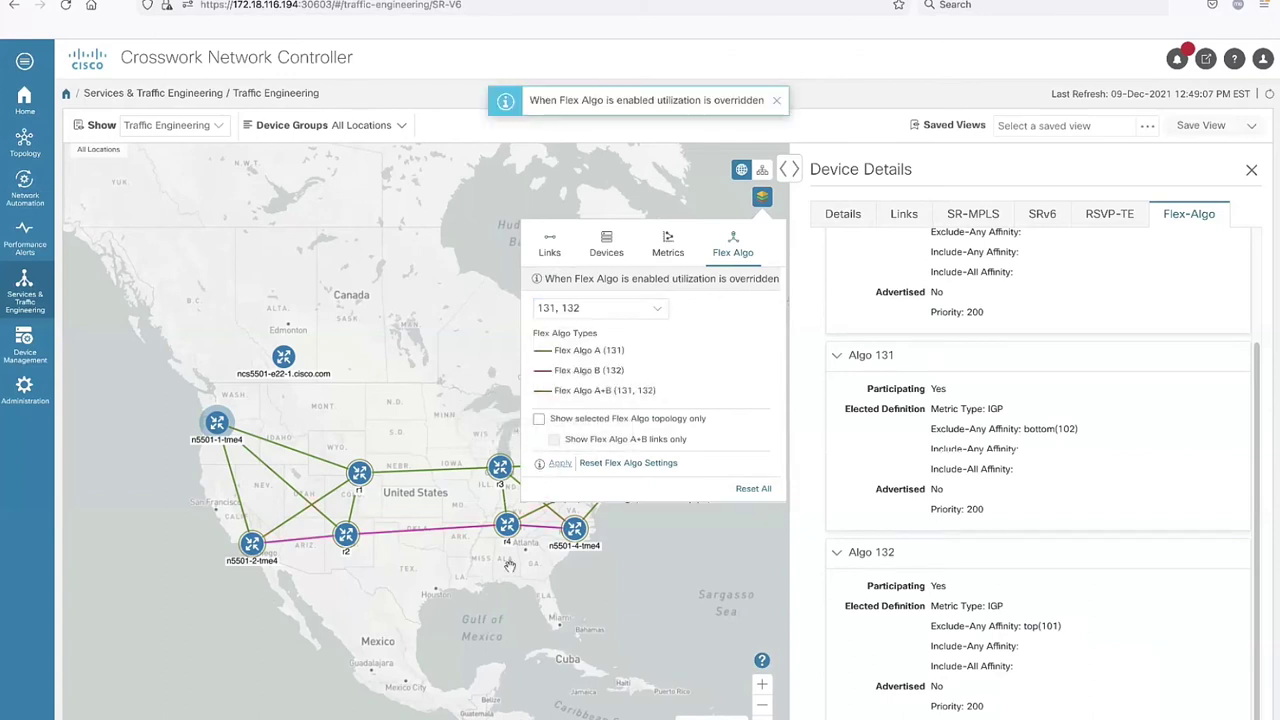
click(410, 605)
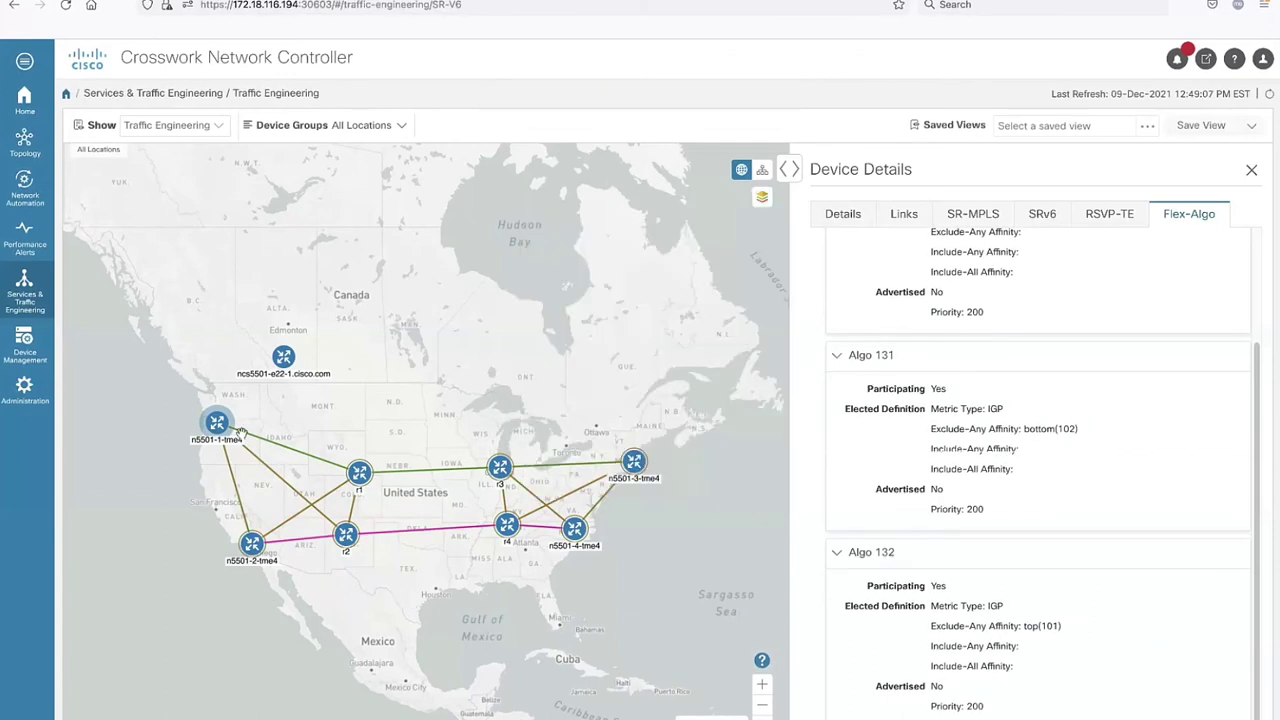
mouse_move(254, 547)
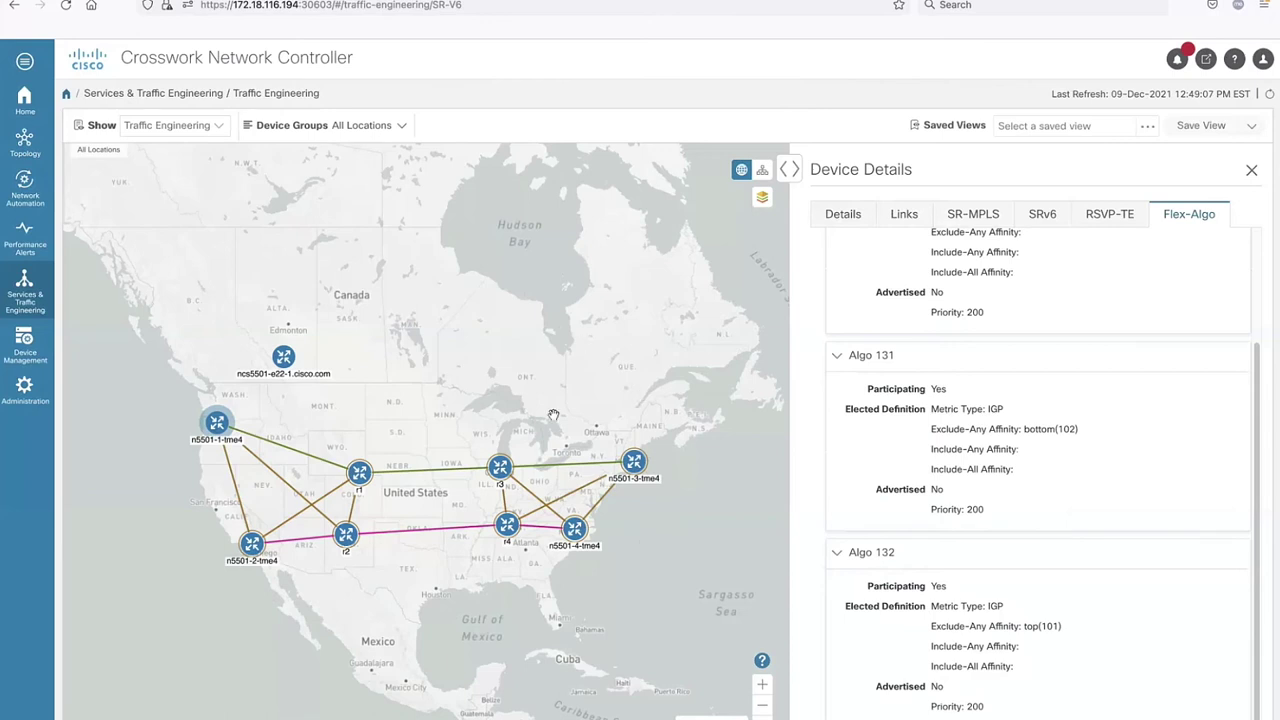
mouse_move(44, 310)
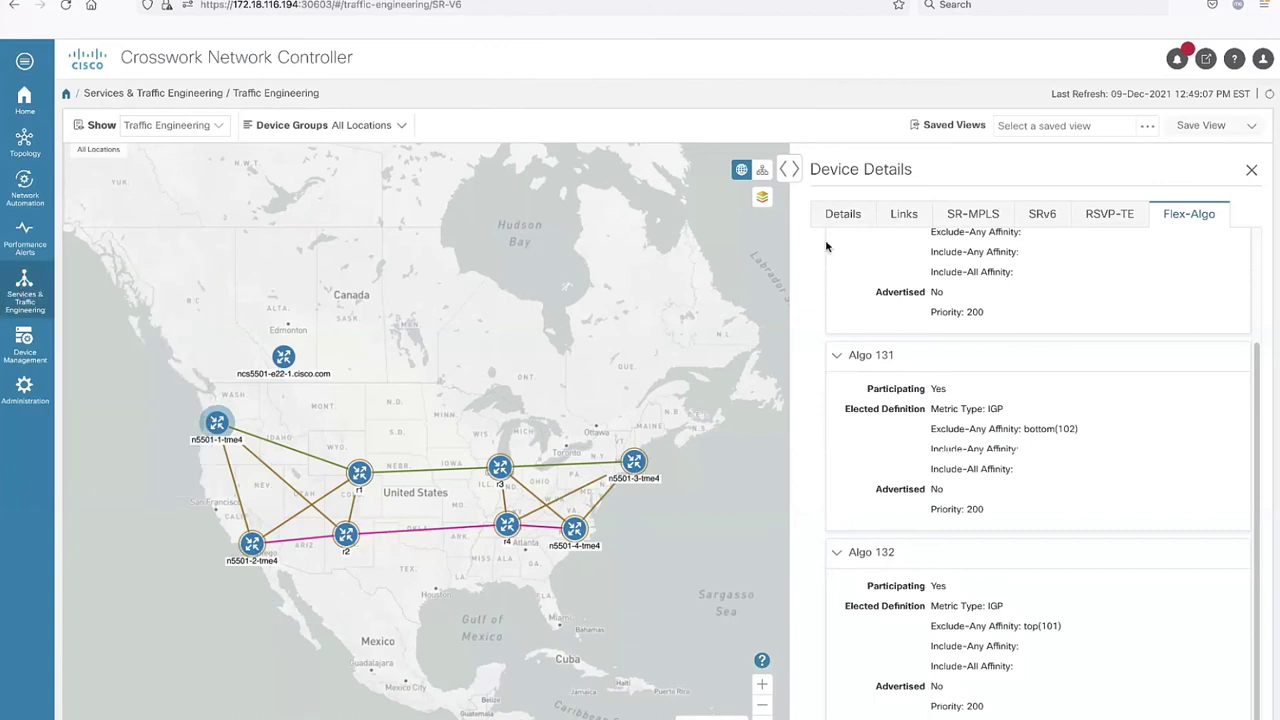
Close Device Details and view vpn-103's service details from the VPN Services list.
click(1251, 170)
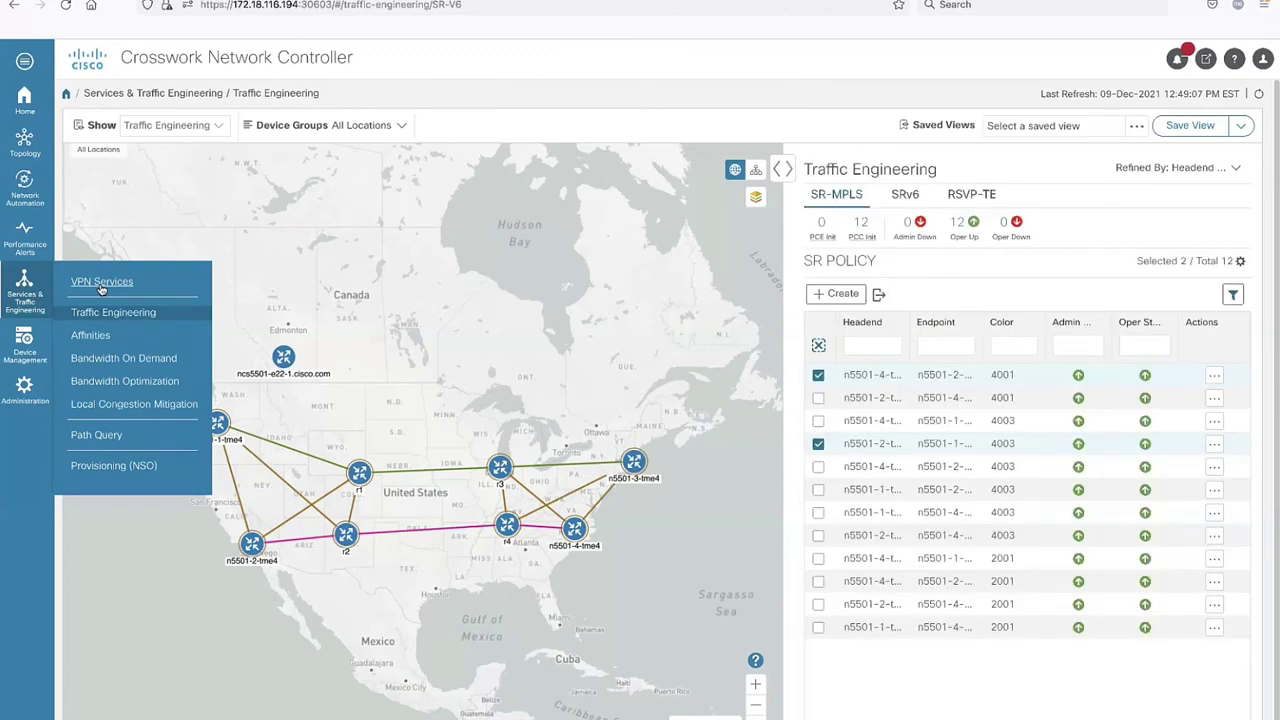
click(101, 283)
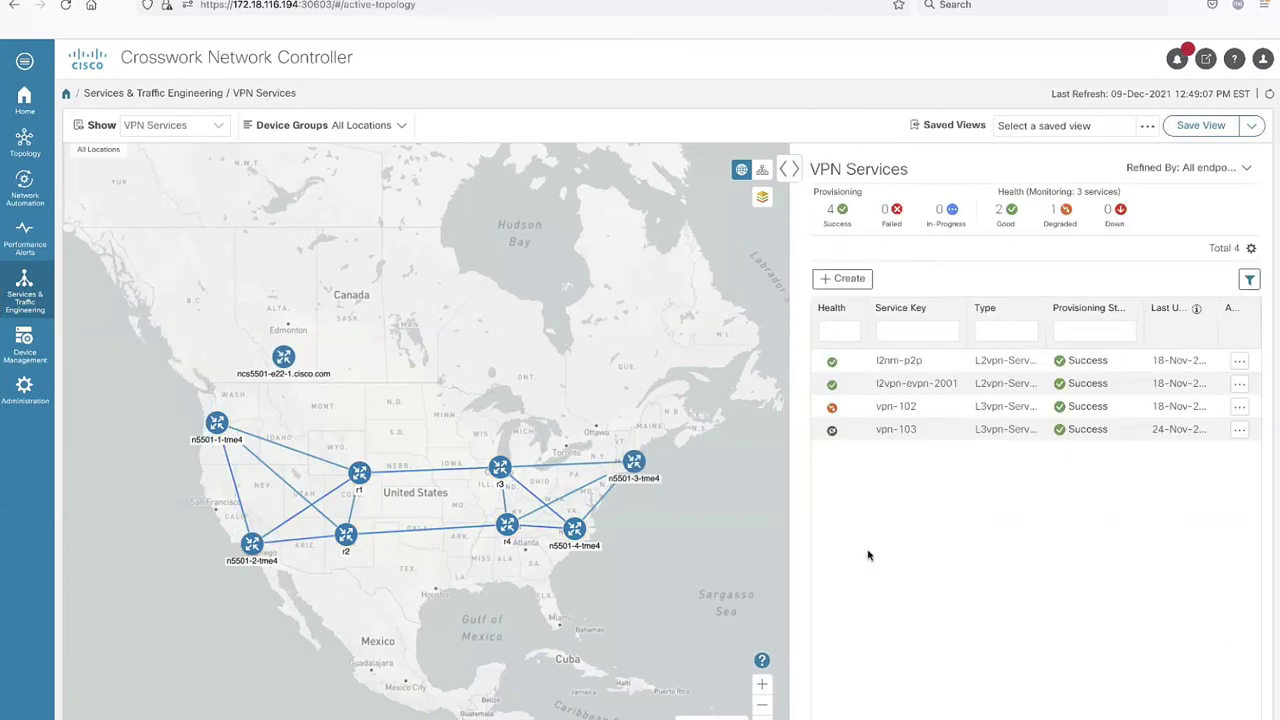
click(903, 429)
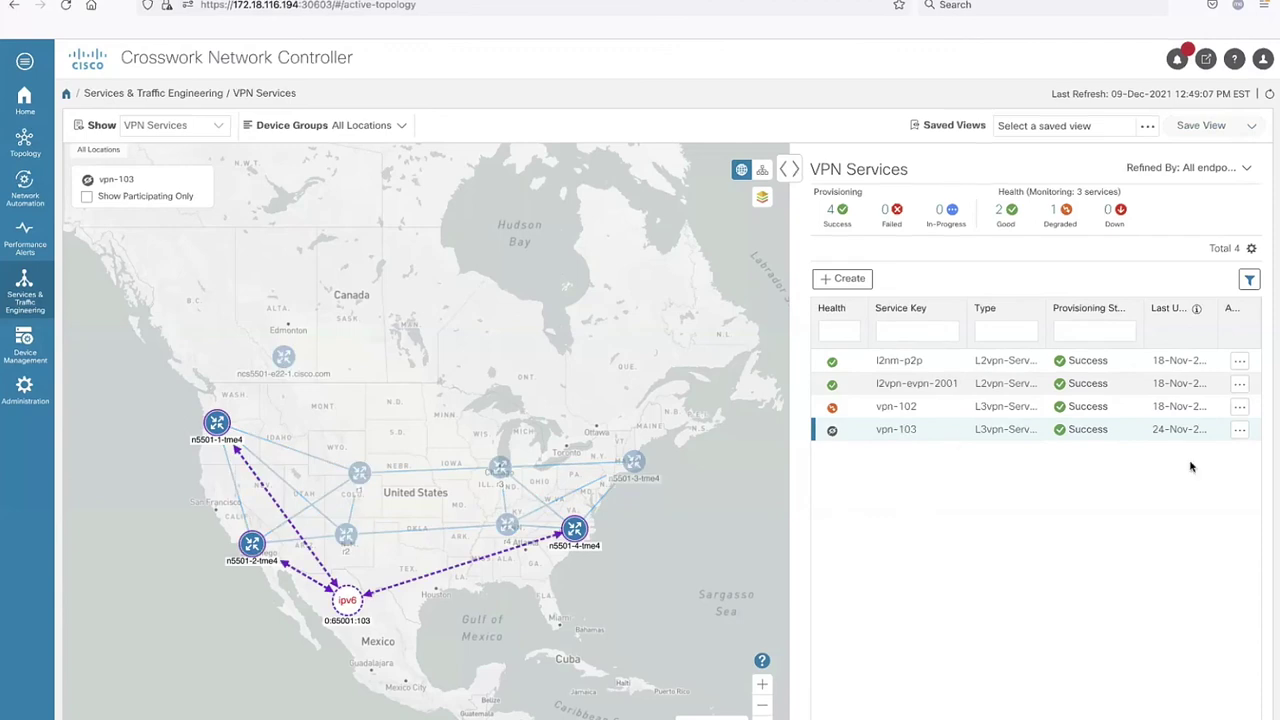
click(1239, 429)
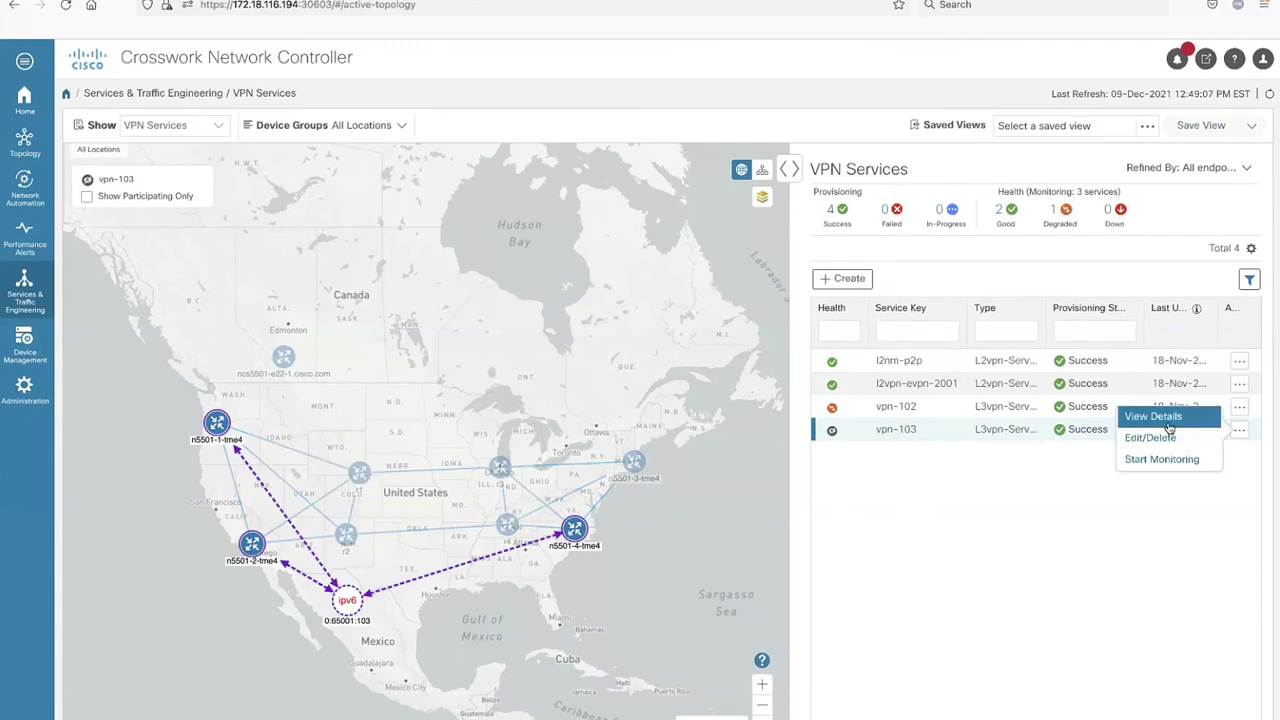
click(1165, 416)
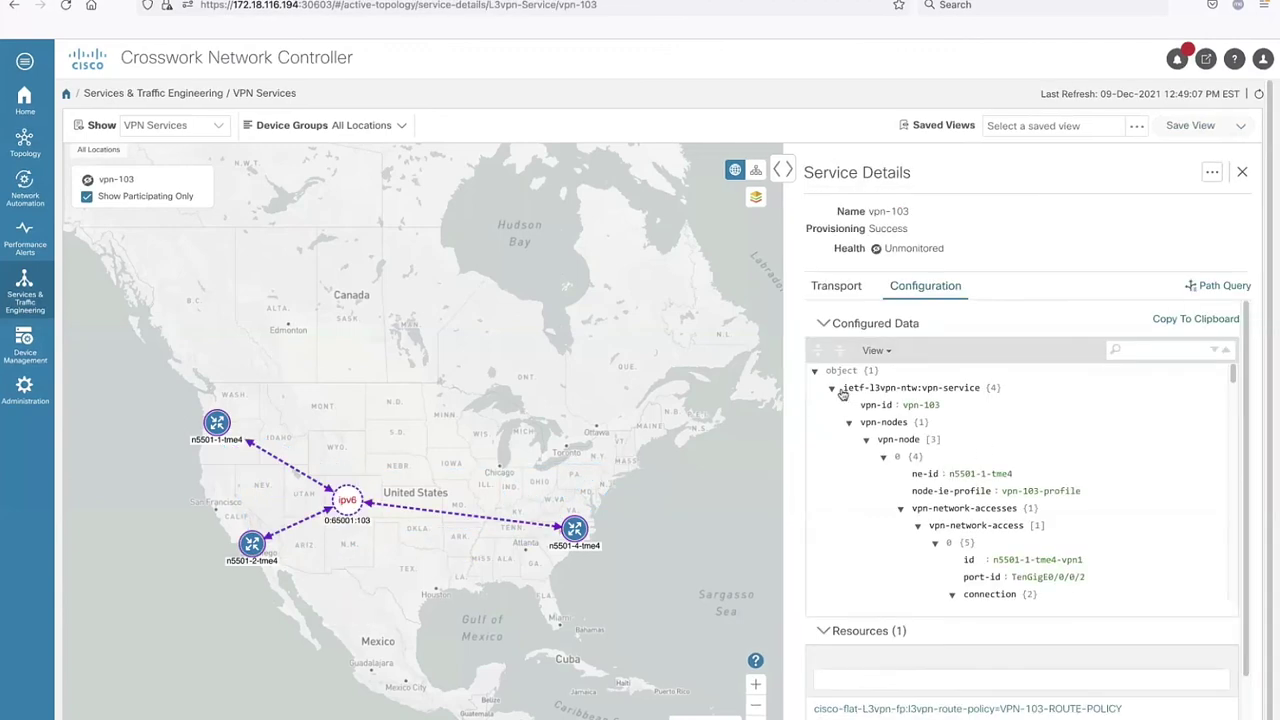
Show vpn-103's configured data as JSON and highlight its export-policy value.
click(874, 351)
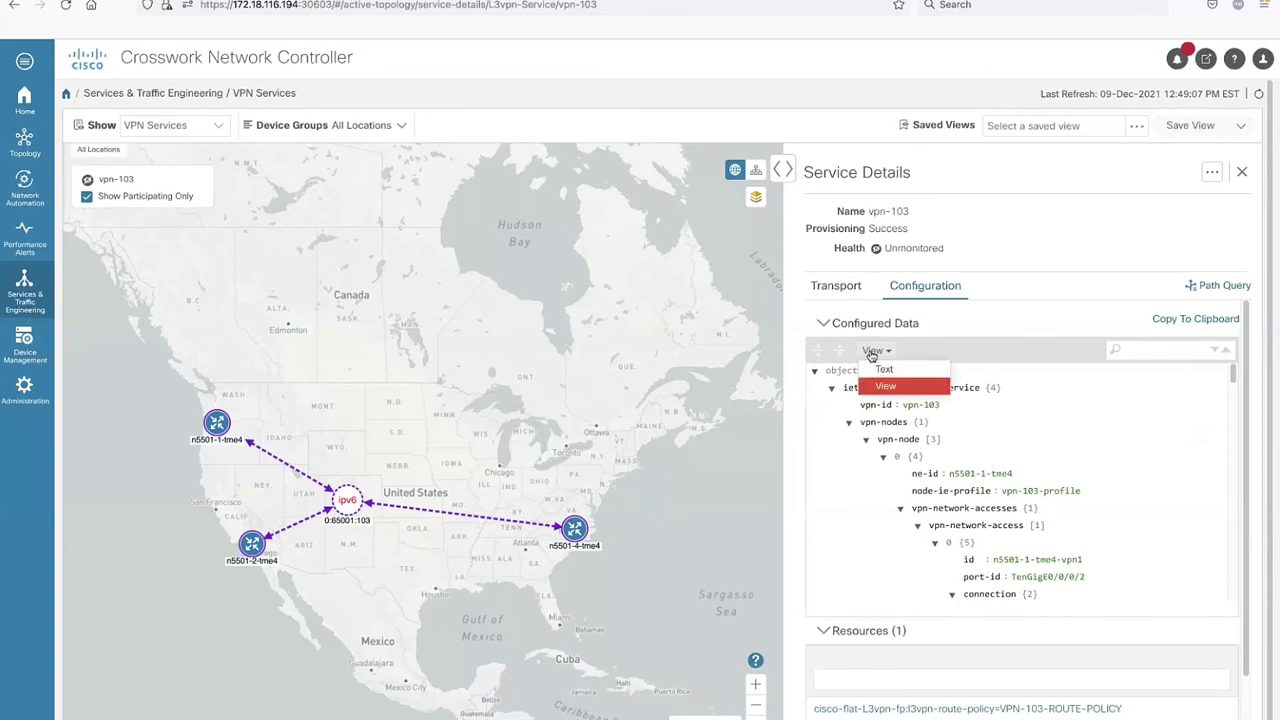
click(884, 369)
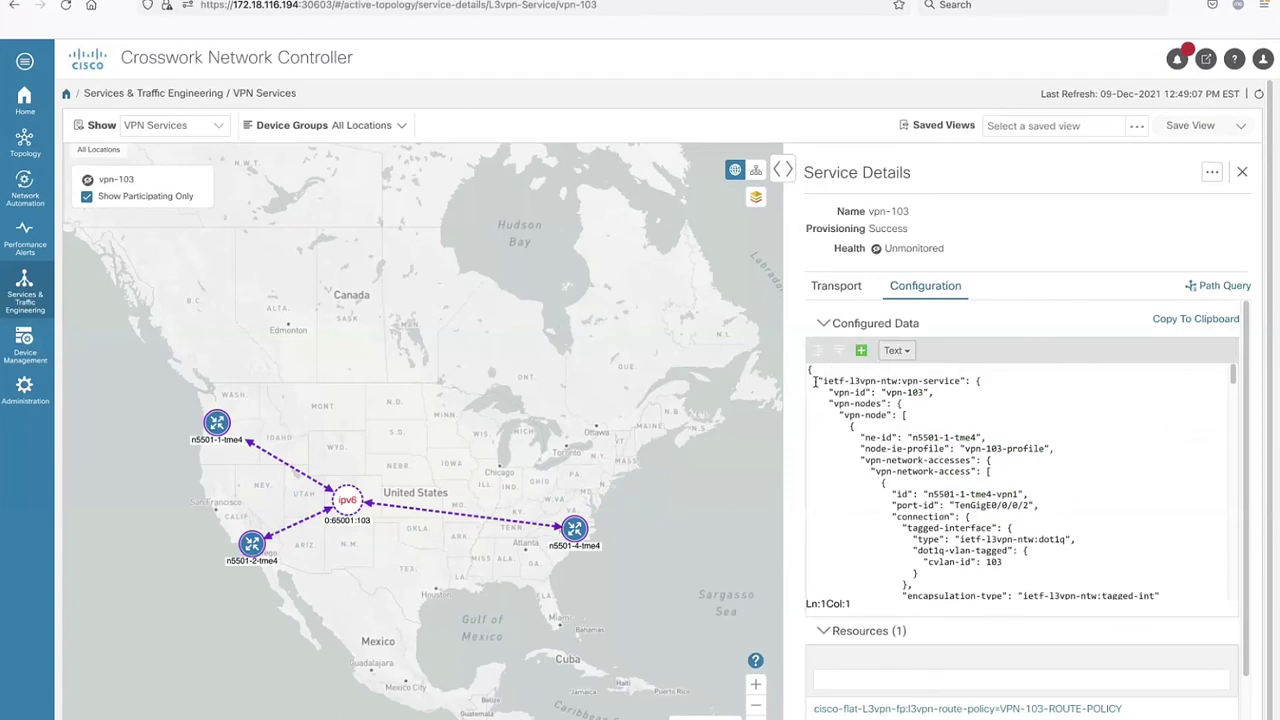
drag(812, 375, 926, 575)
click(958, 531)
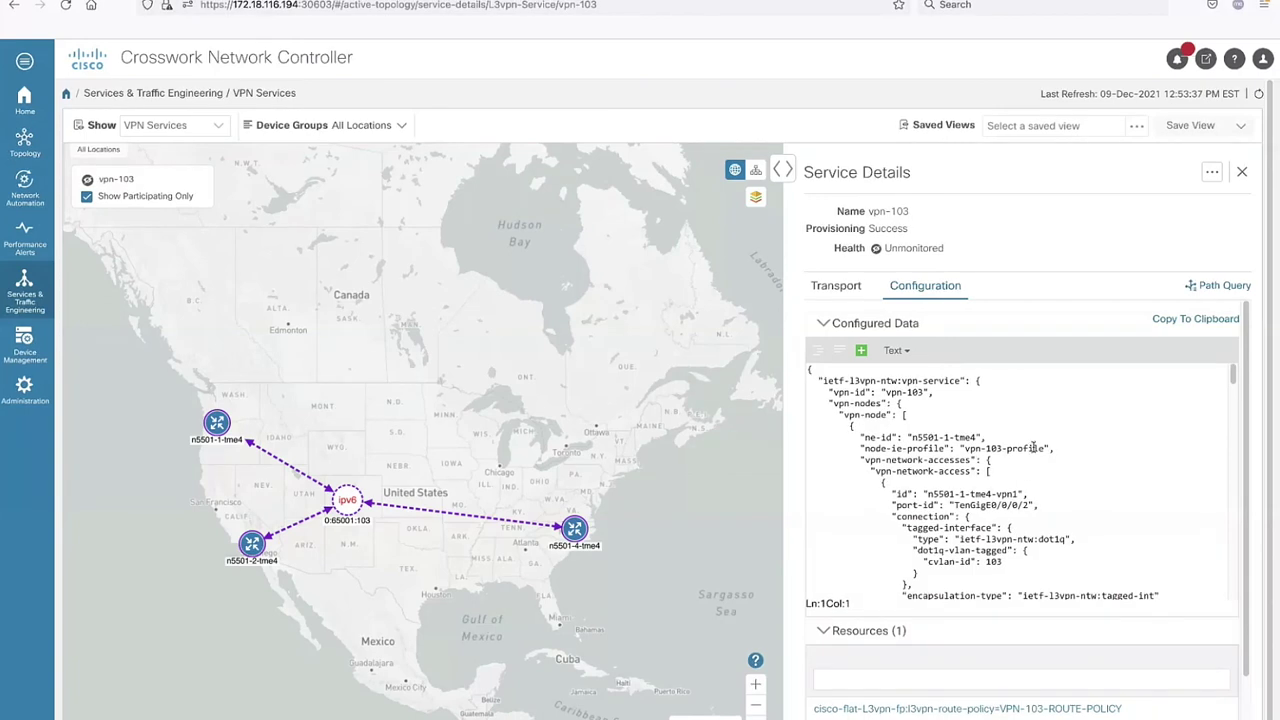
drag(1233, 377, 1243, 601)
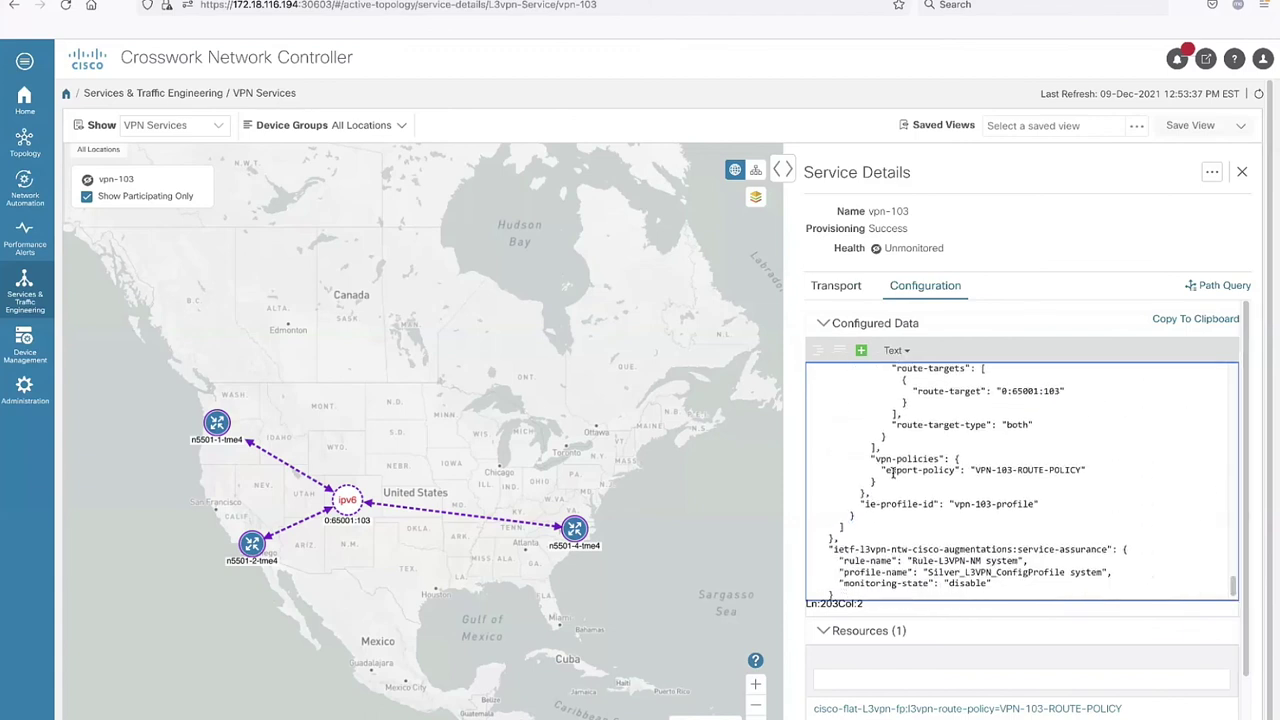
drag(892, 472, 1020, 471)
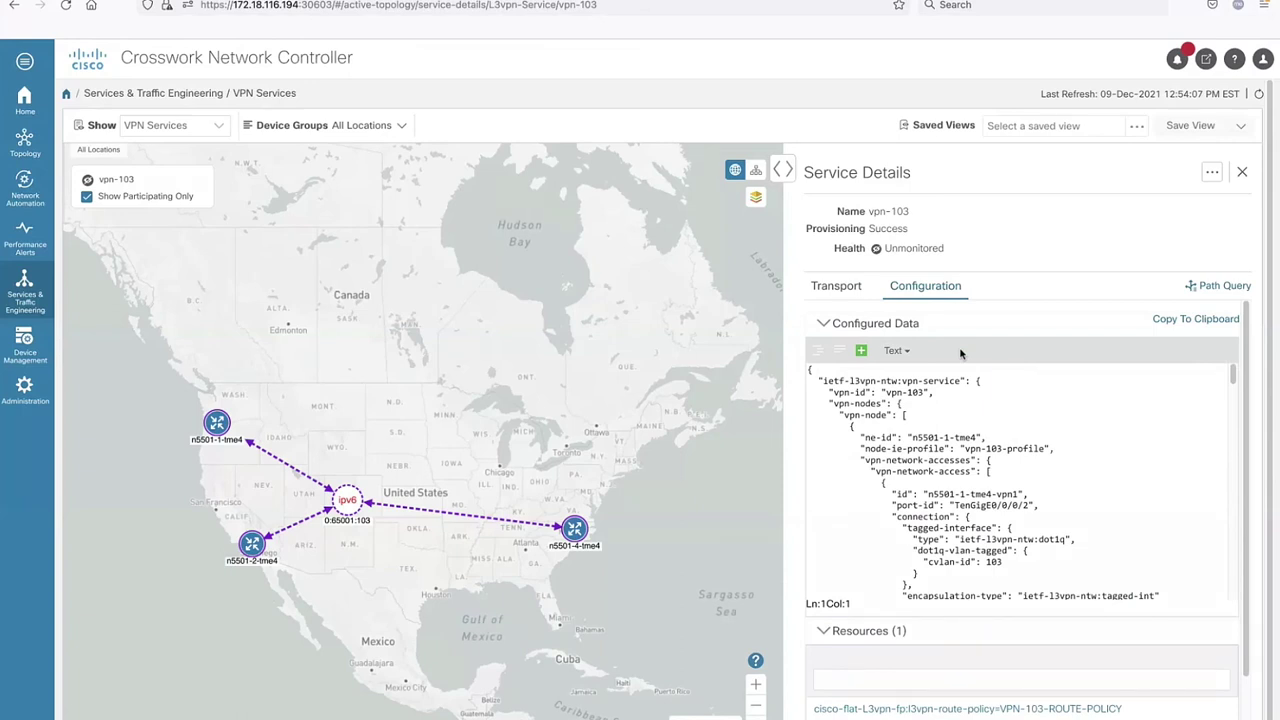
List vpn-103's SRv6 transport policies and widen the Headend and Endpoint columns.
click(830, 290)
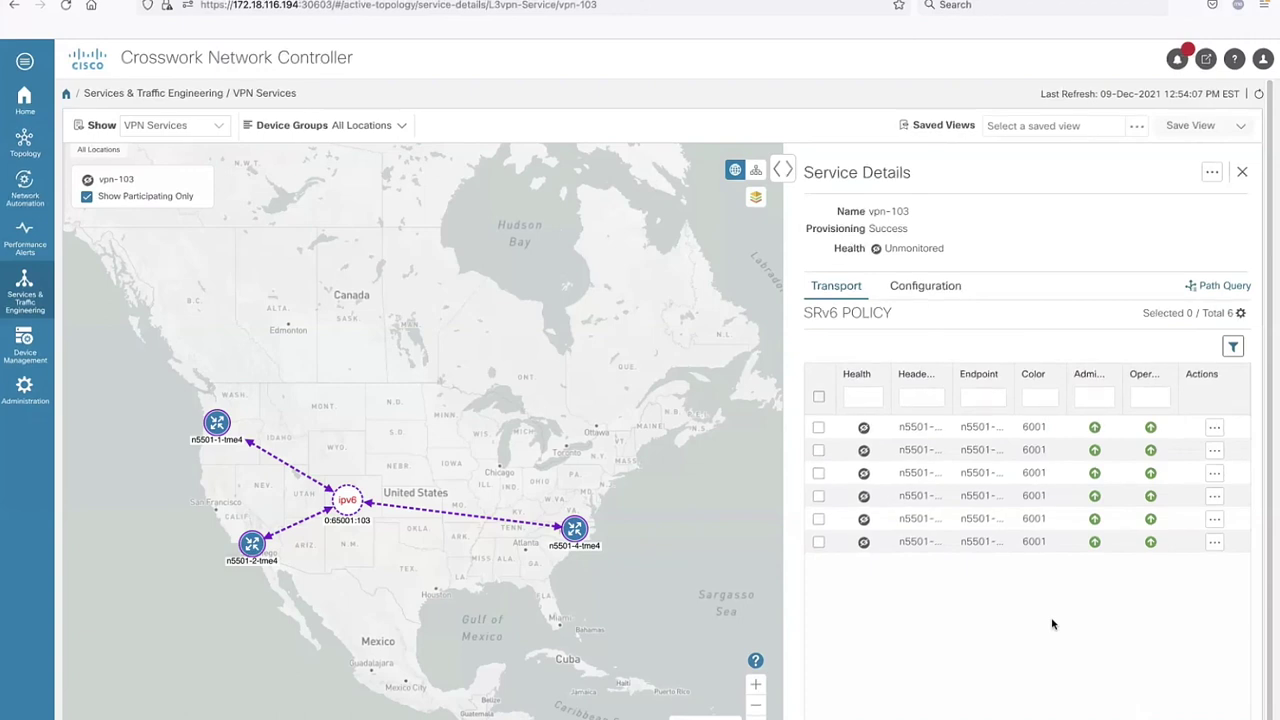
drag(862, 211, 930, 220)
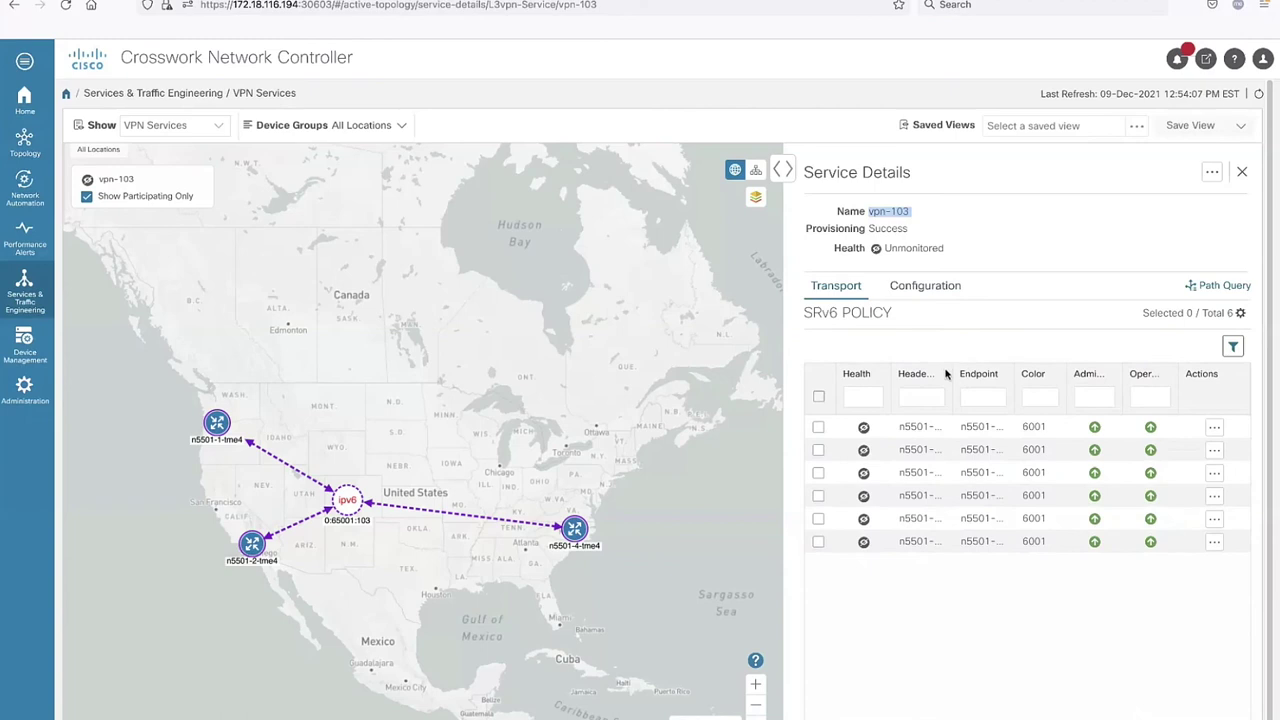
drag(948, 373, 963, 373)
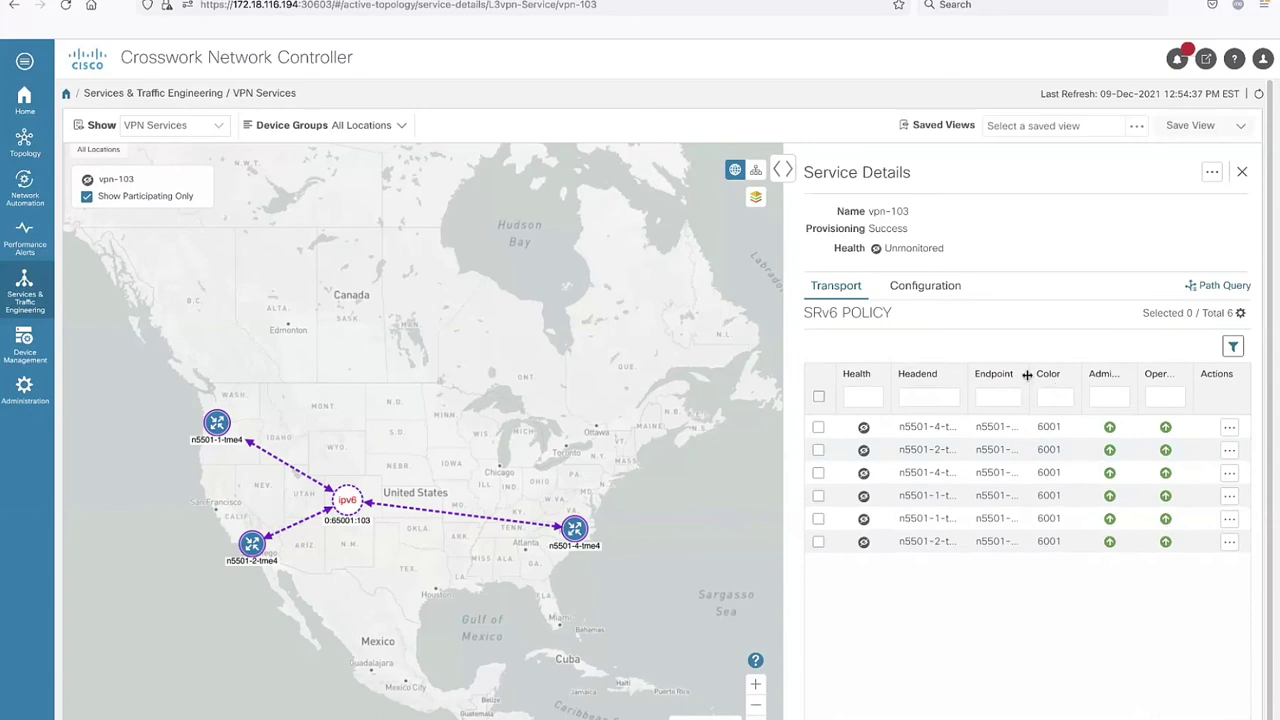
drag(1026, 374, 1055, 374)
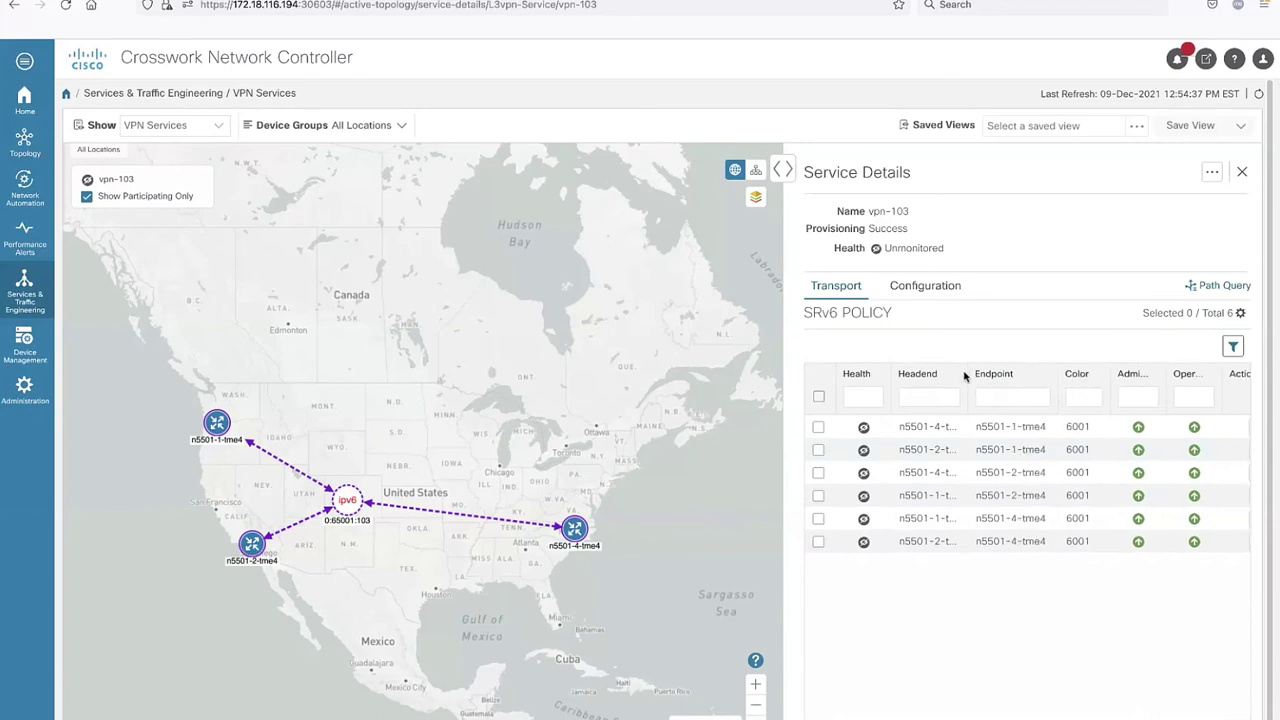
drag(967, 375, 994, 375)
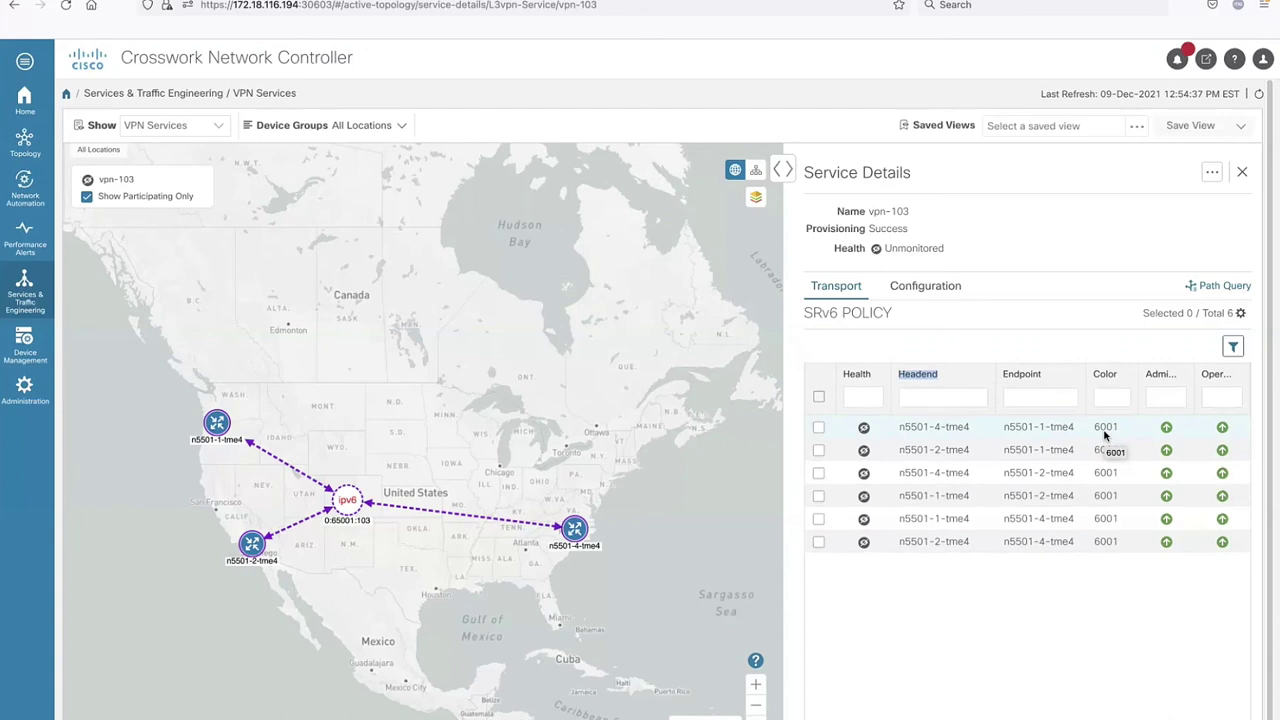
View details of the first SRv6 policy, n5501-4-tme4 to n5501-1-tme4.
click(818, 427)
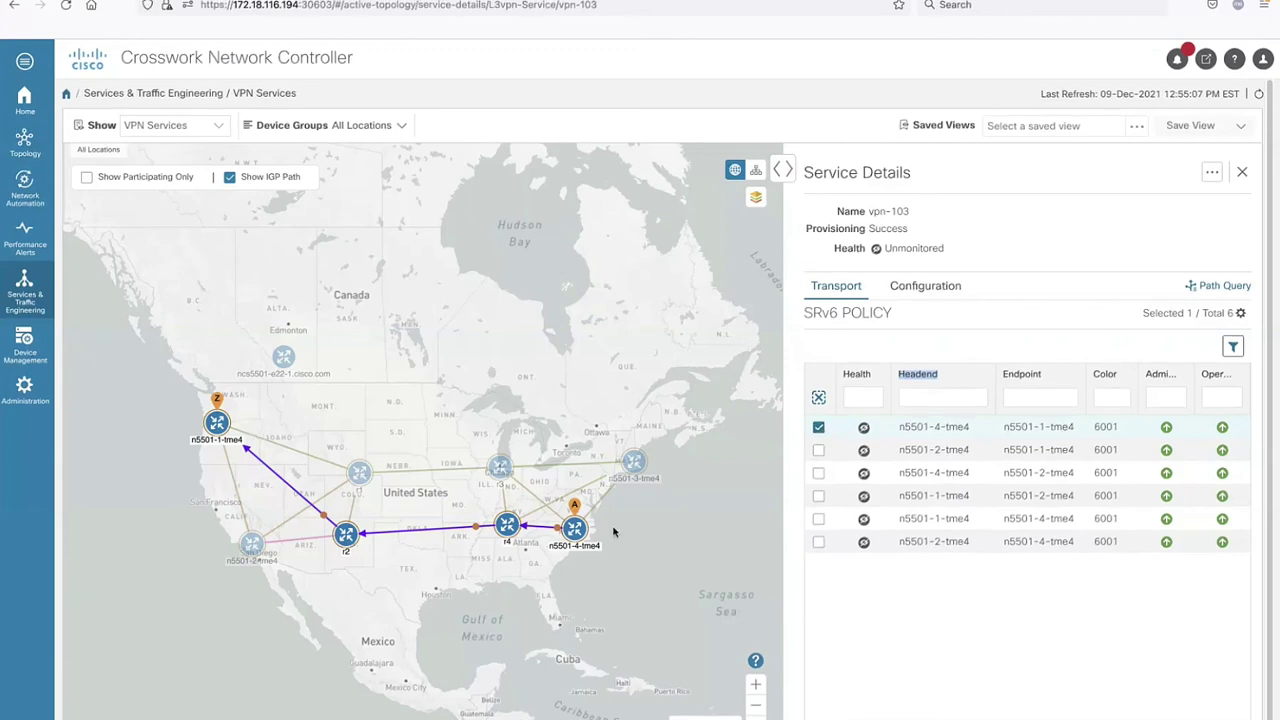
mouse_move(934, 432)
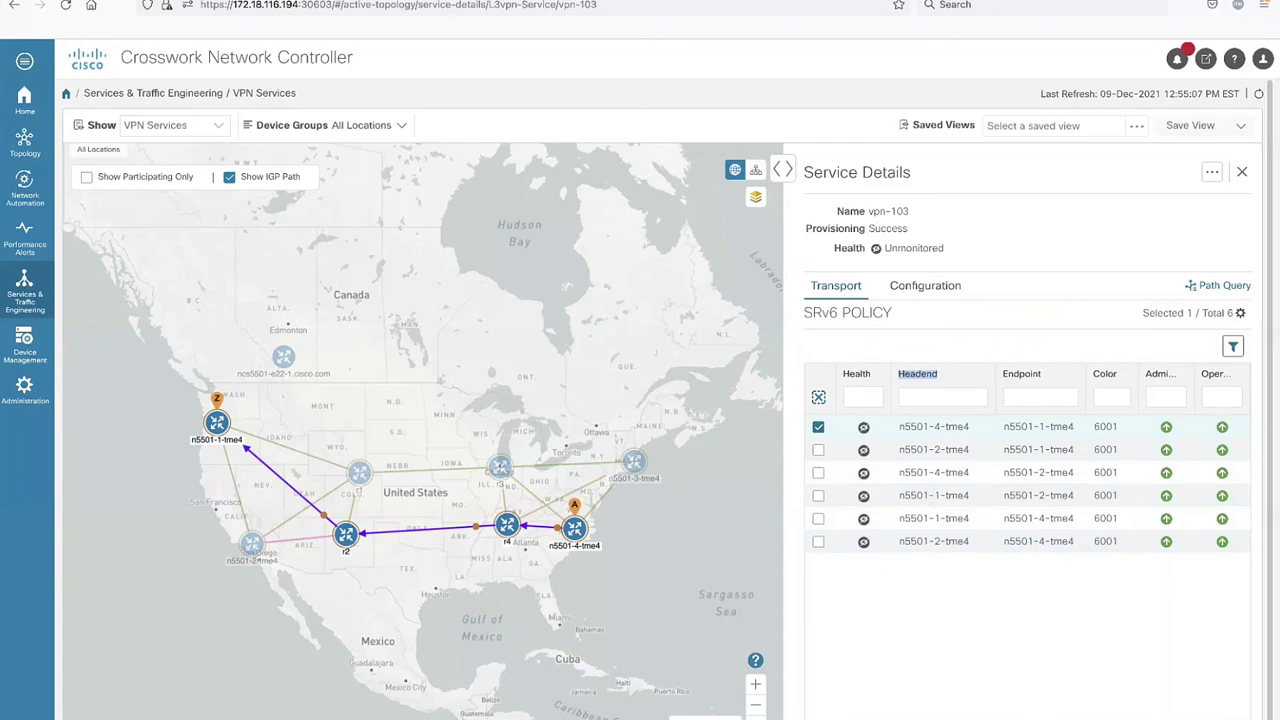
scroll(1190, 480, right, 3)
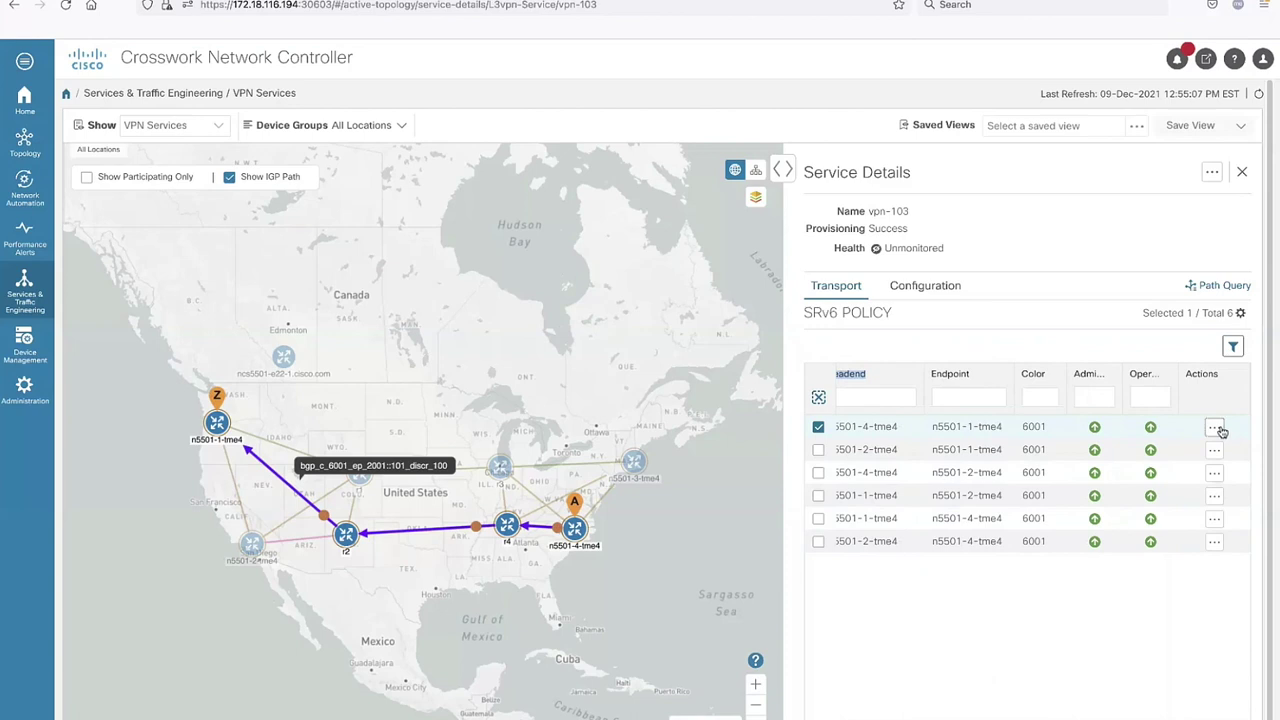
click(1216, 428)
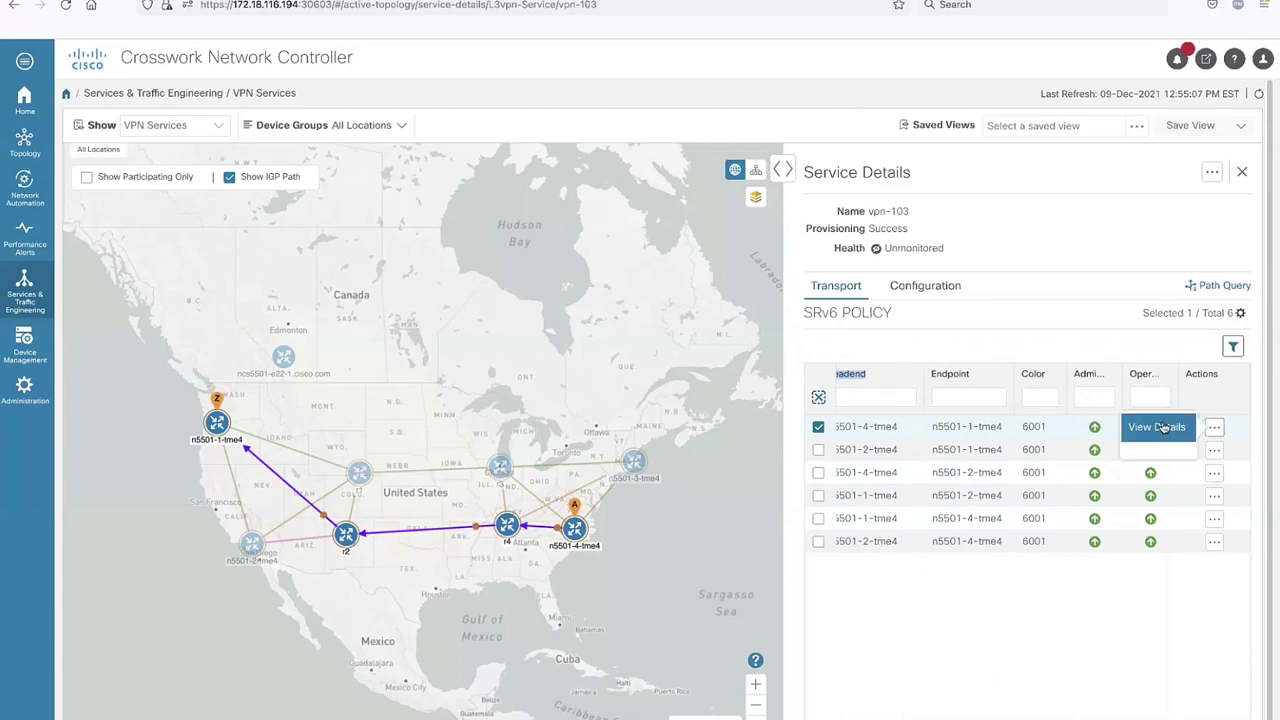
click(1163, 427)
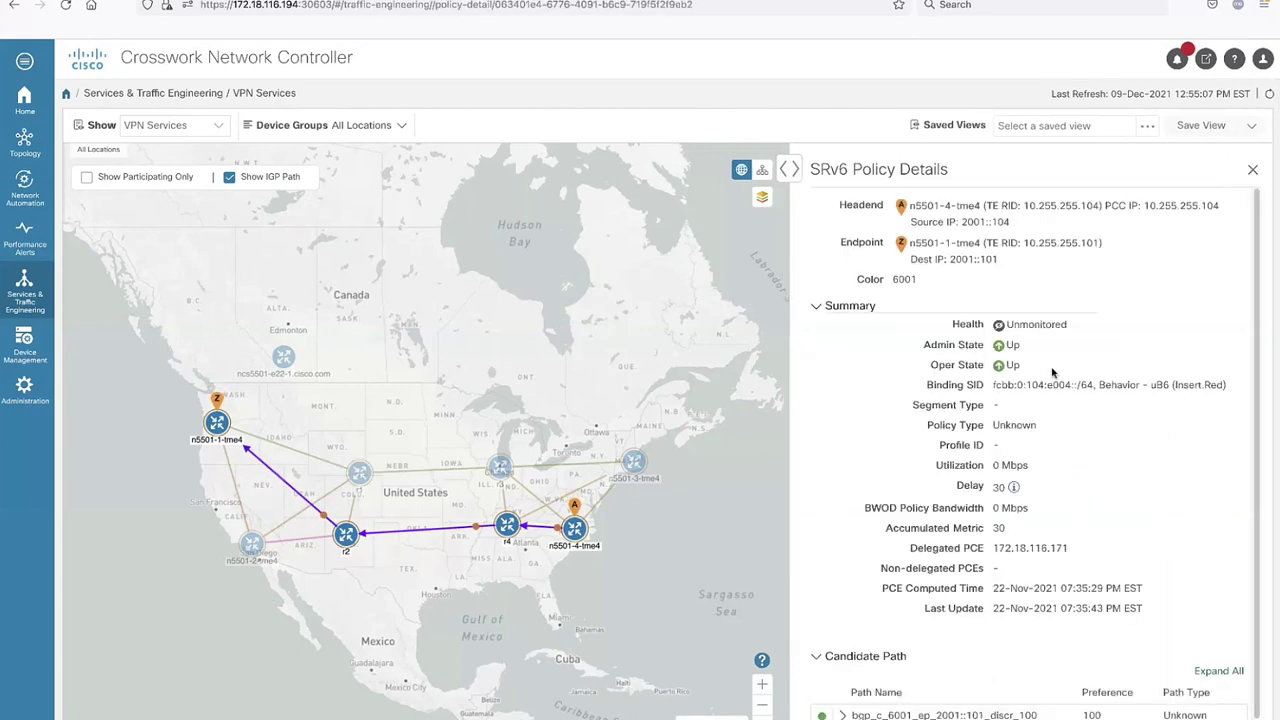
drag(963, 222, 1015, 229)
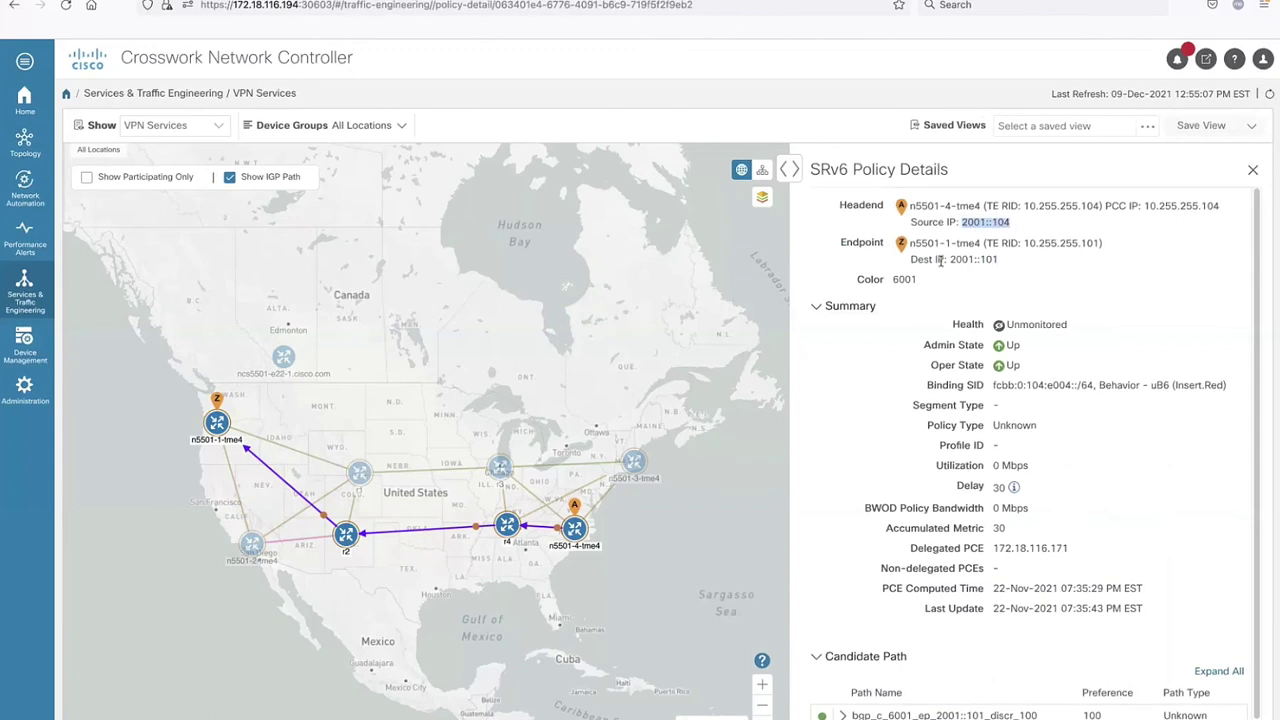
drag(944, 259, 1021, 265)
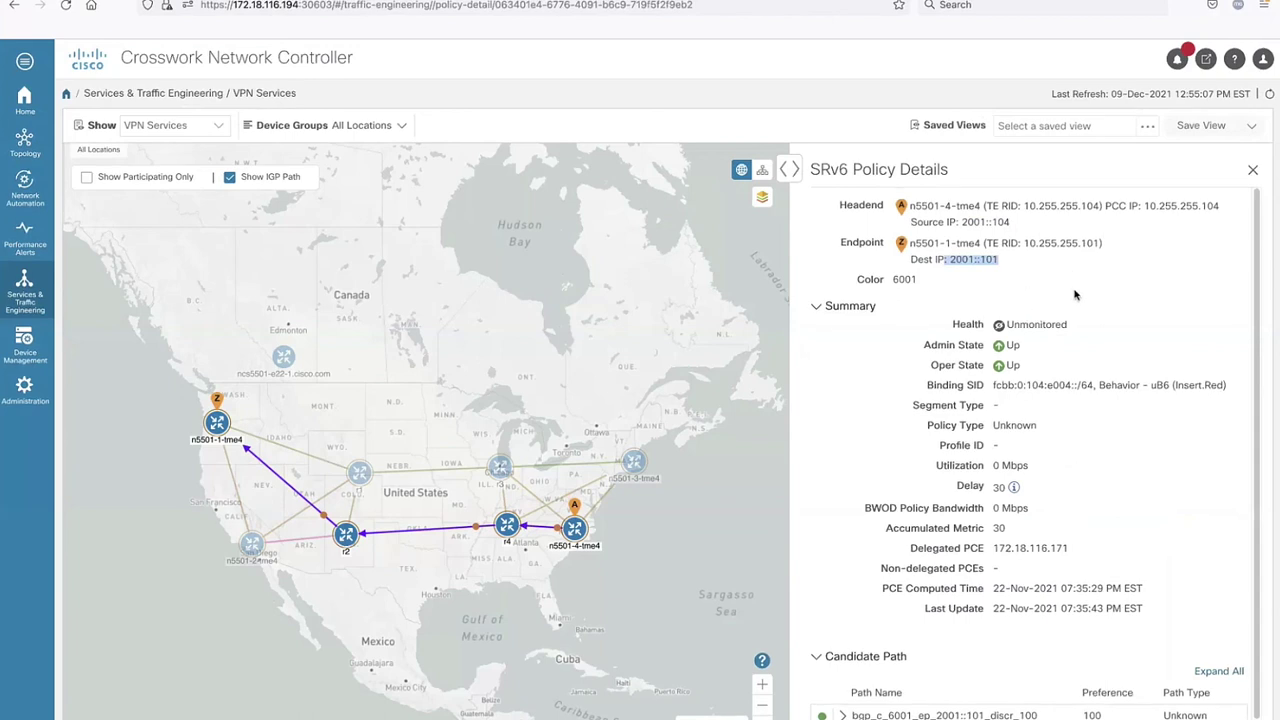
scroll(1075, 295, down, 1)
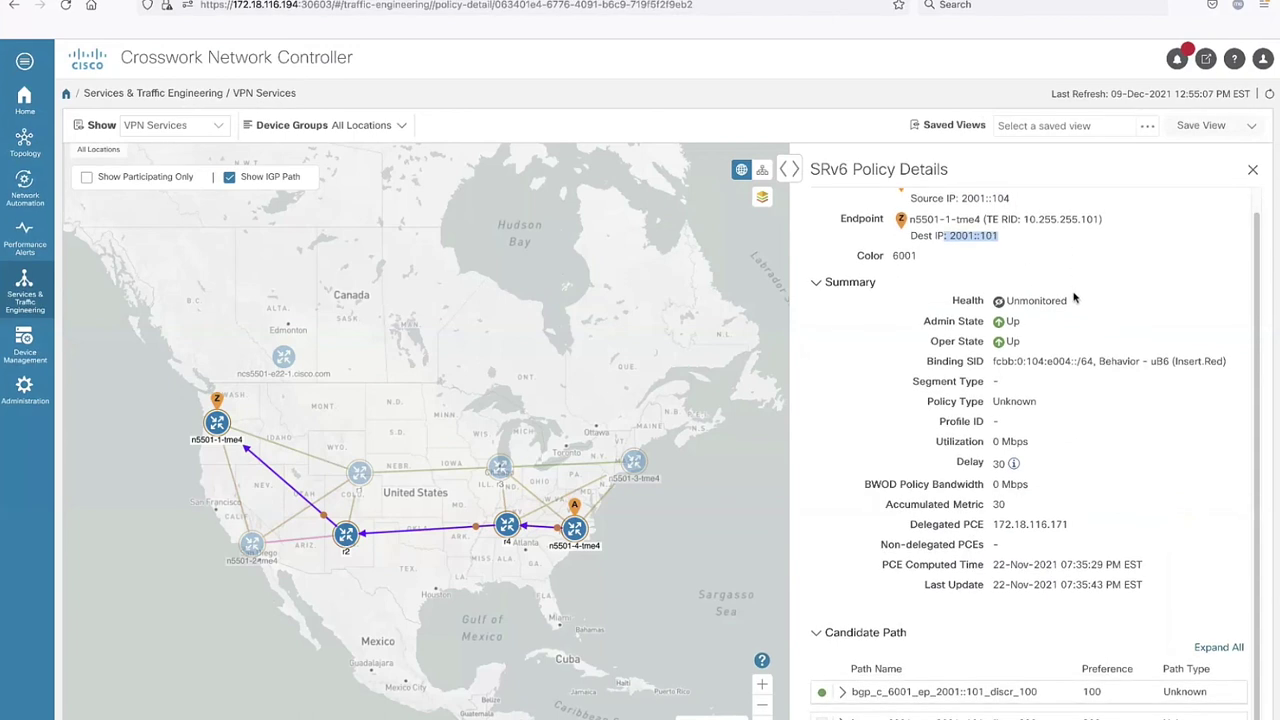
click(842, 691)
scroll(976, 540, down, 1)
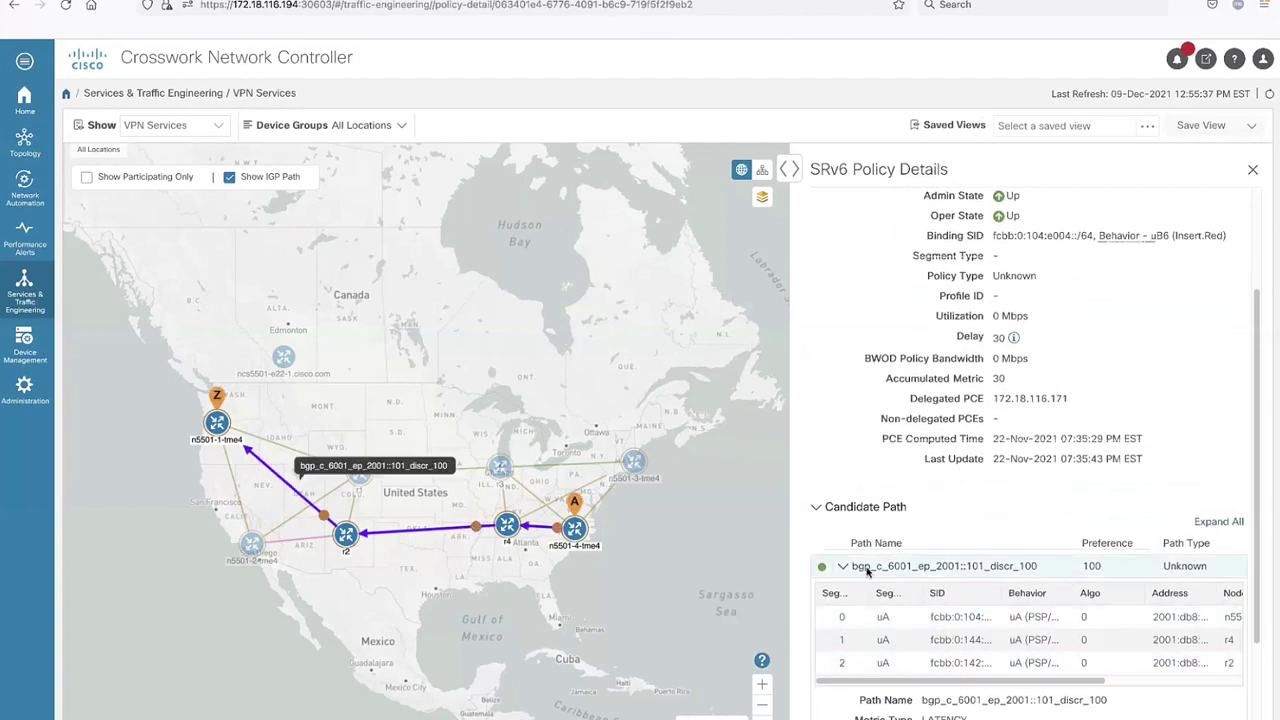
scroll(1012, 537, down, 1)
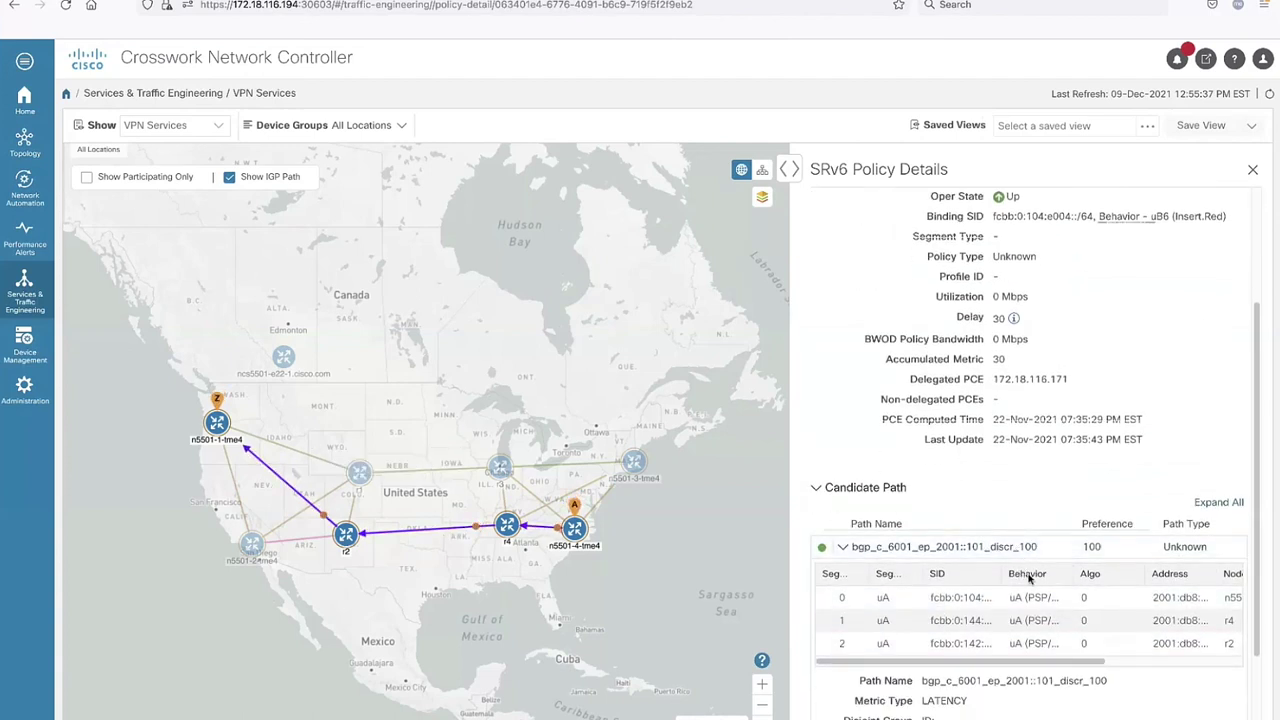
scroll(1080, 575, down, 3)
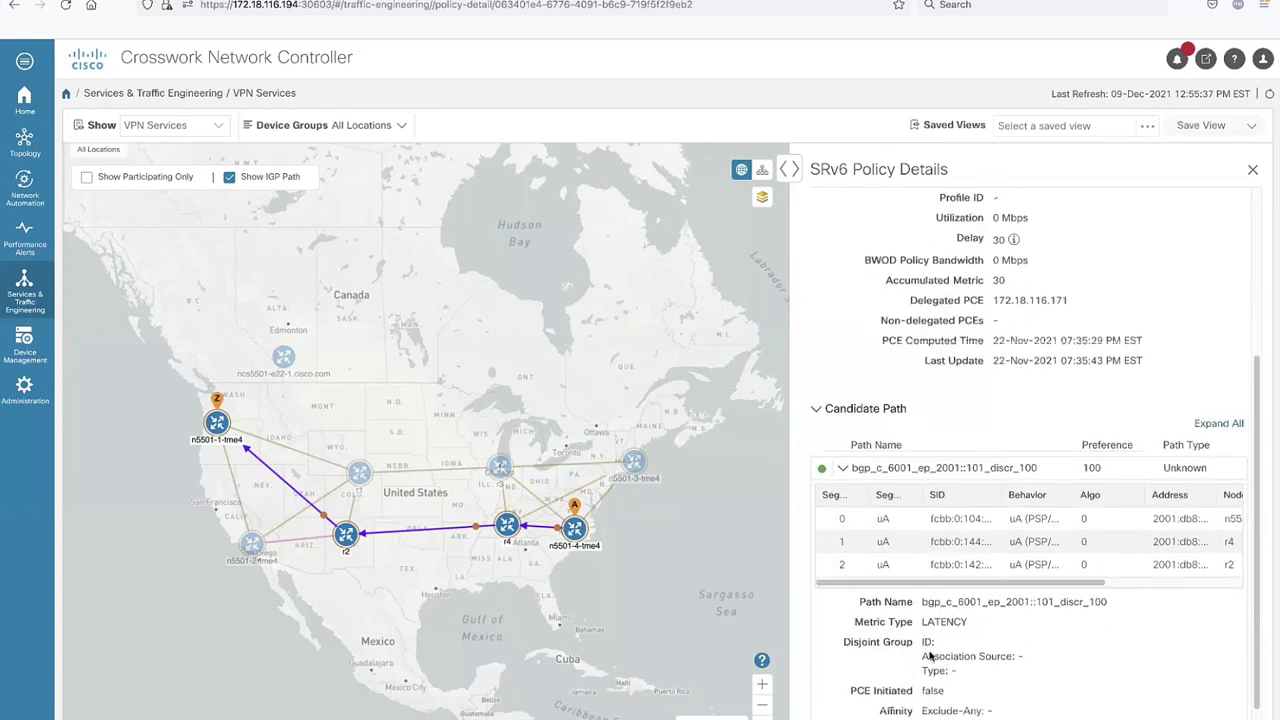
drag(921, 622, 980, 628)
drag(1004, 492, 1024, 490)
drag(1078, 583, 963, 597)
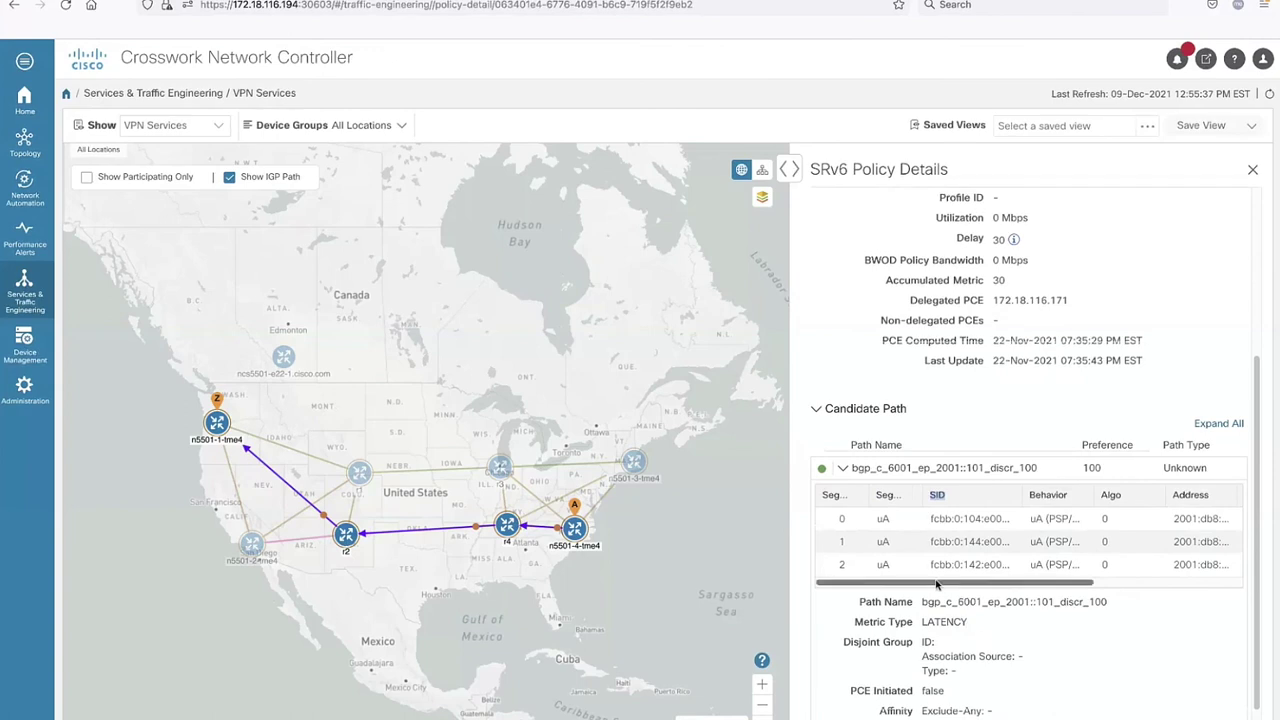
click(843, 471)
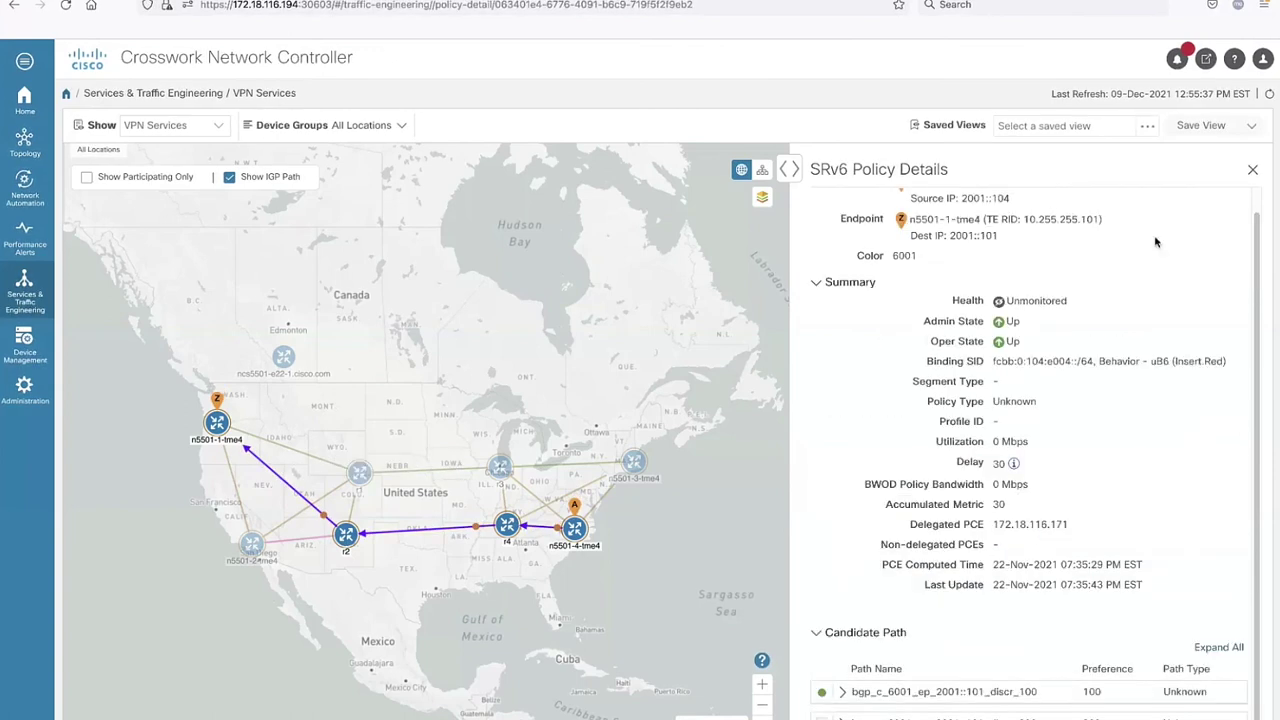
click(1256, 173)
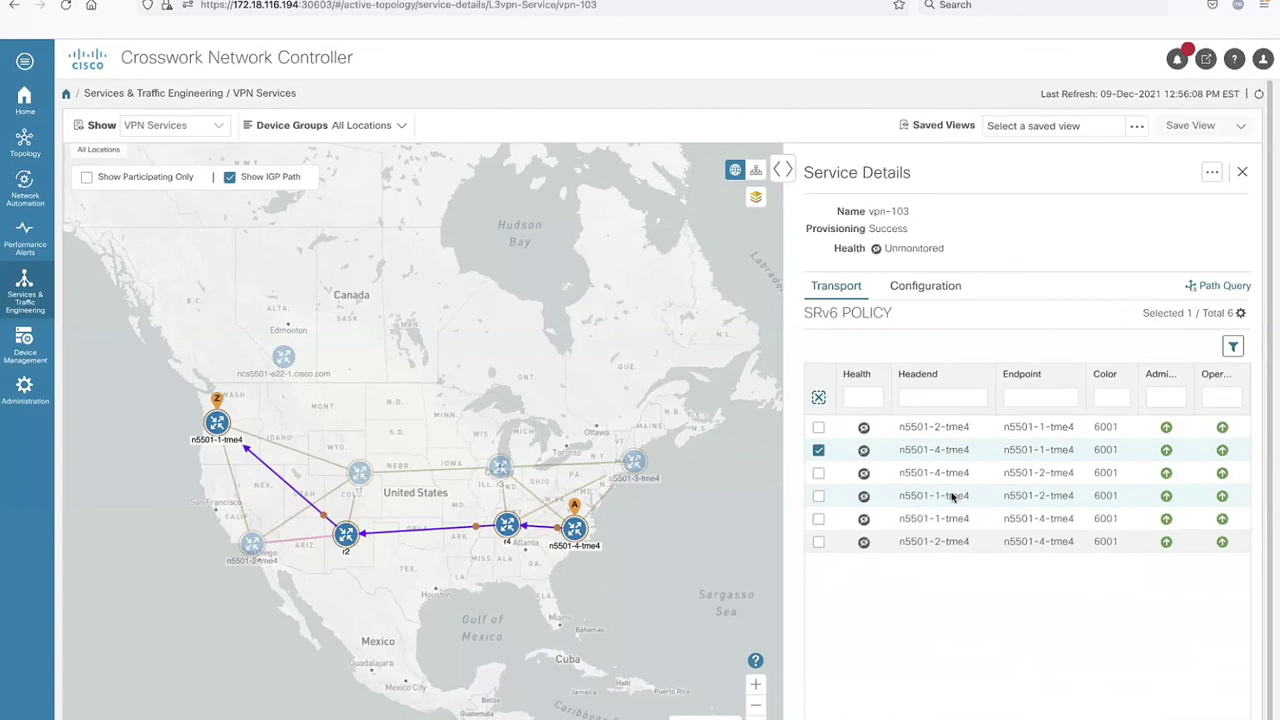
mouse_move(25, 295)
click(124, 468)
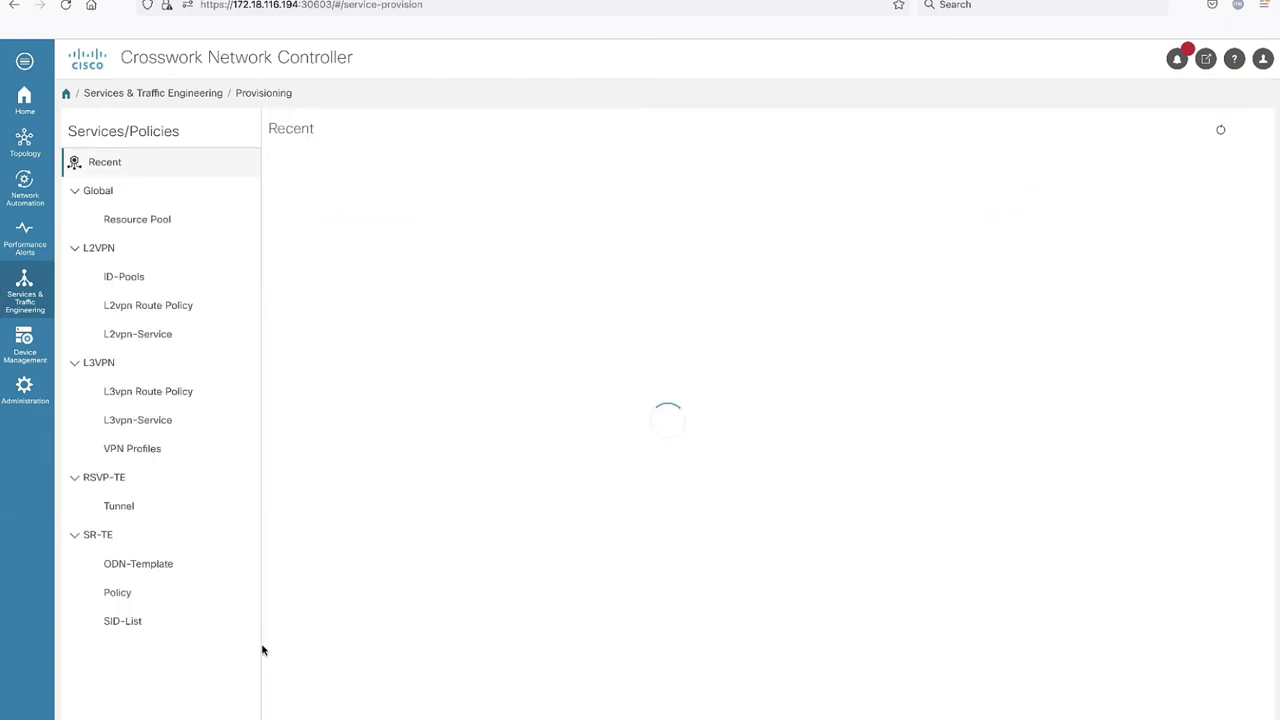
click(130, 595)
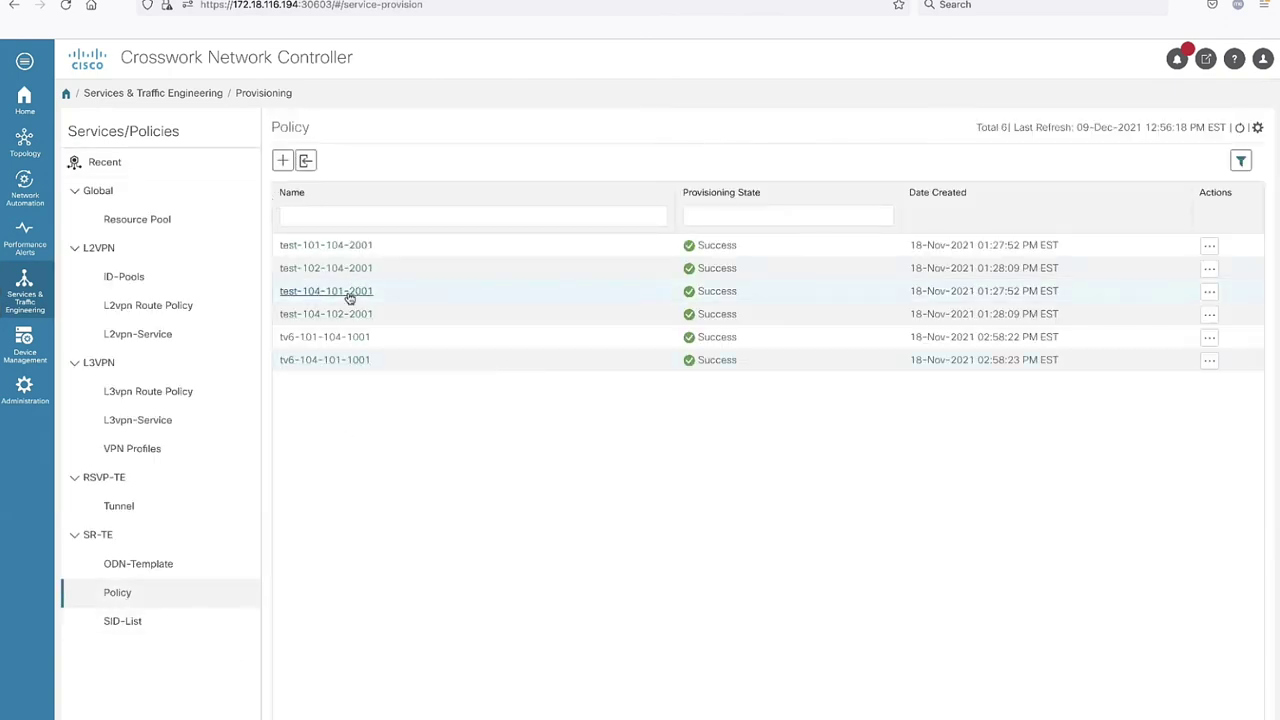
click(1211, 362)
click(1100, 383)
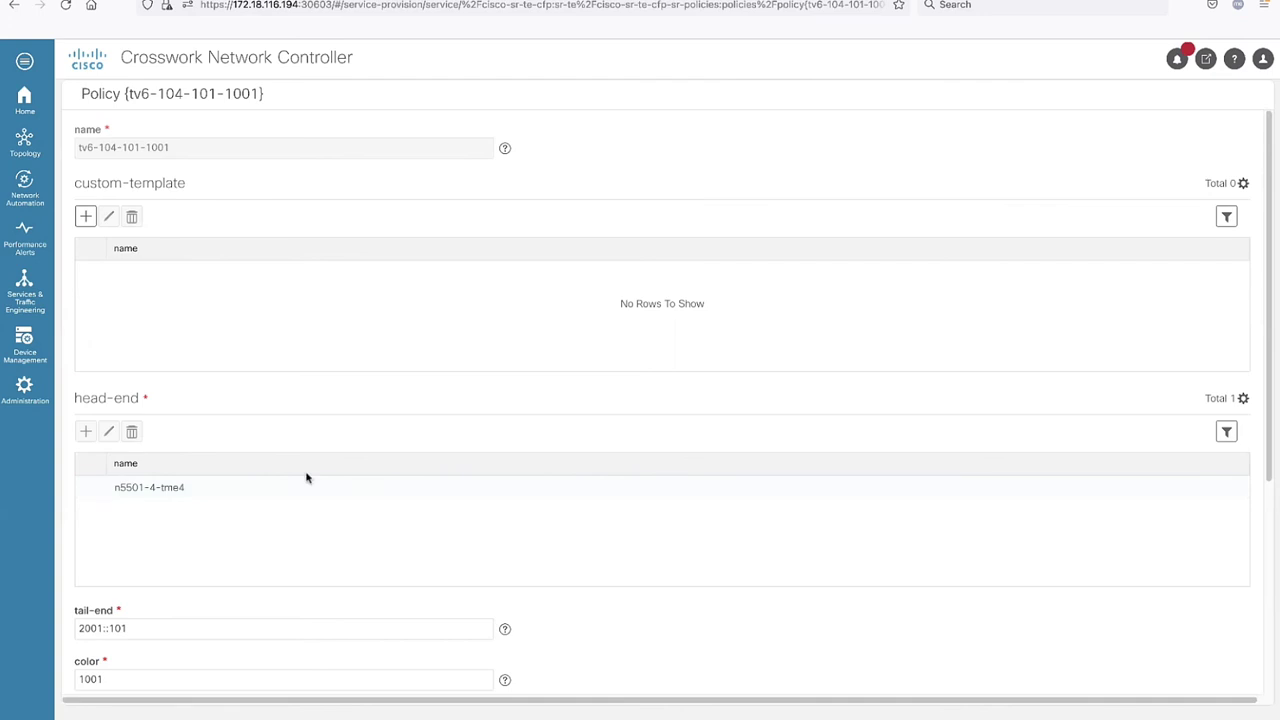
Open path 101 and expand its srv6 and locator settings.
scroll(343, 600, down, 3)
scroll(344, 589, down, 3)
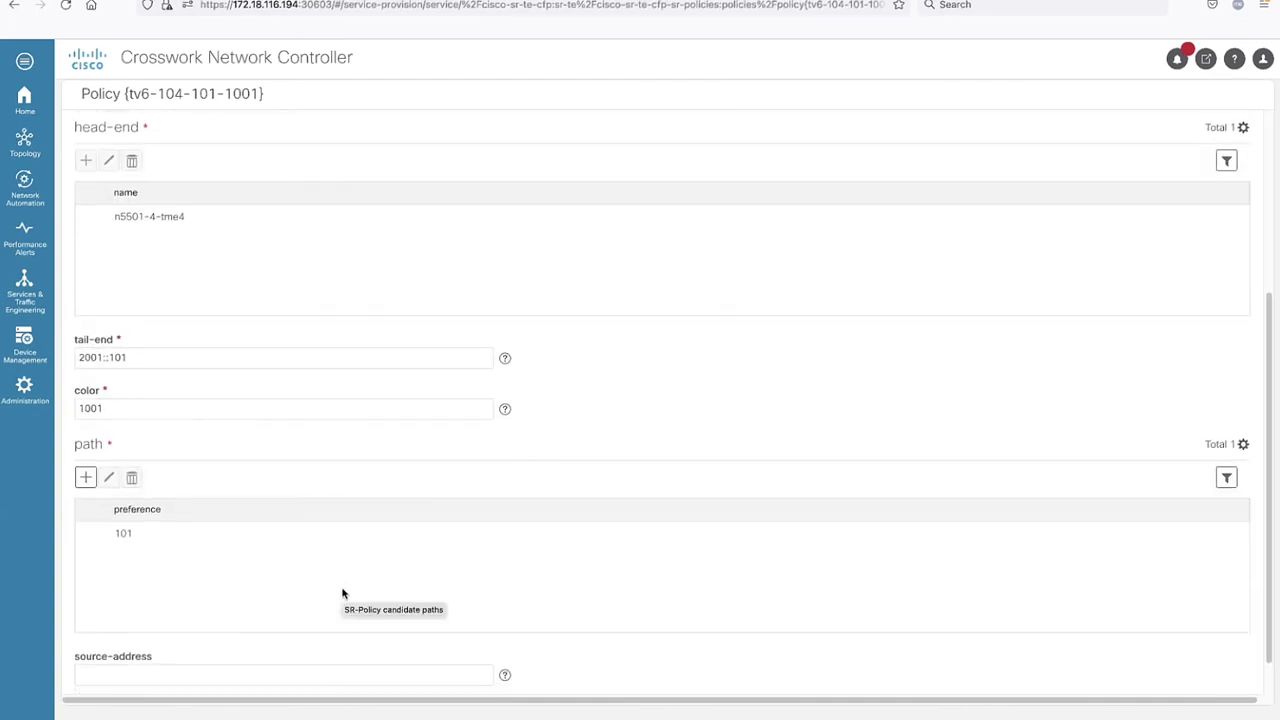
scroll(348, 590, down, 1)
click(140, 487)
click(109, 431)
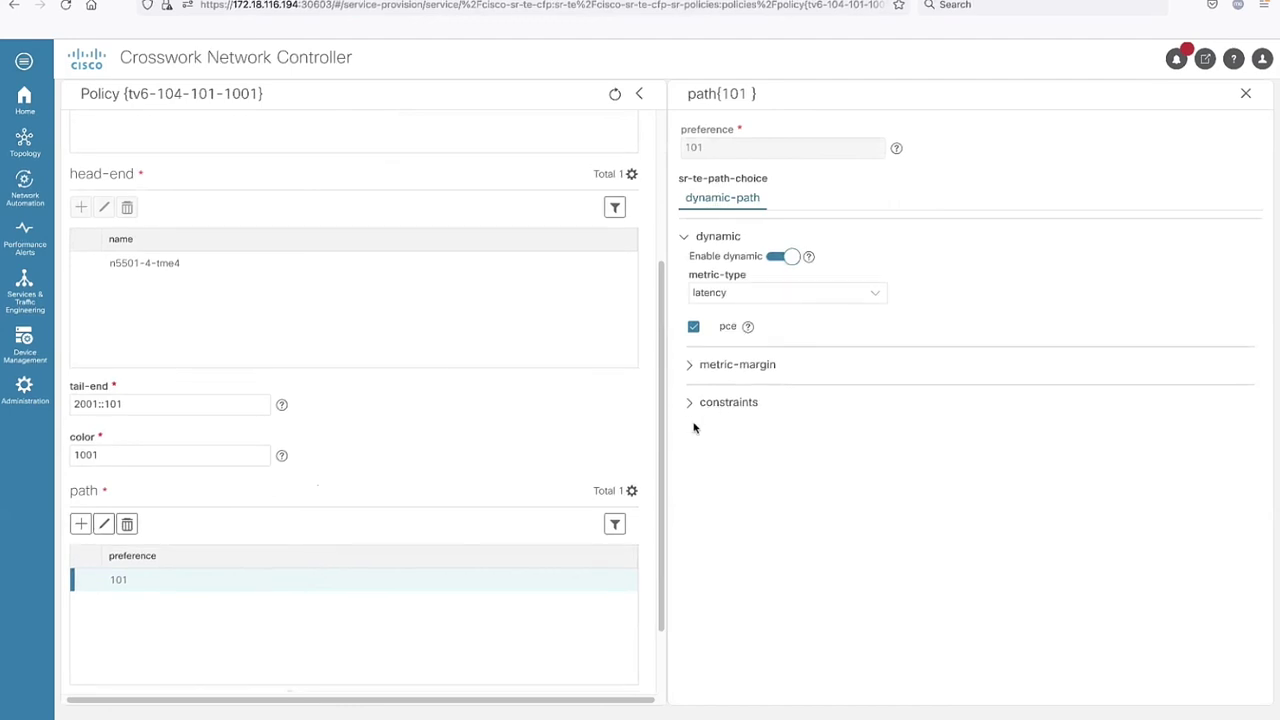
scroll(486, 498, down, 2)
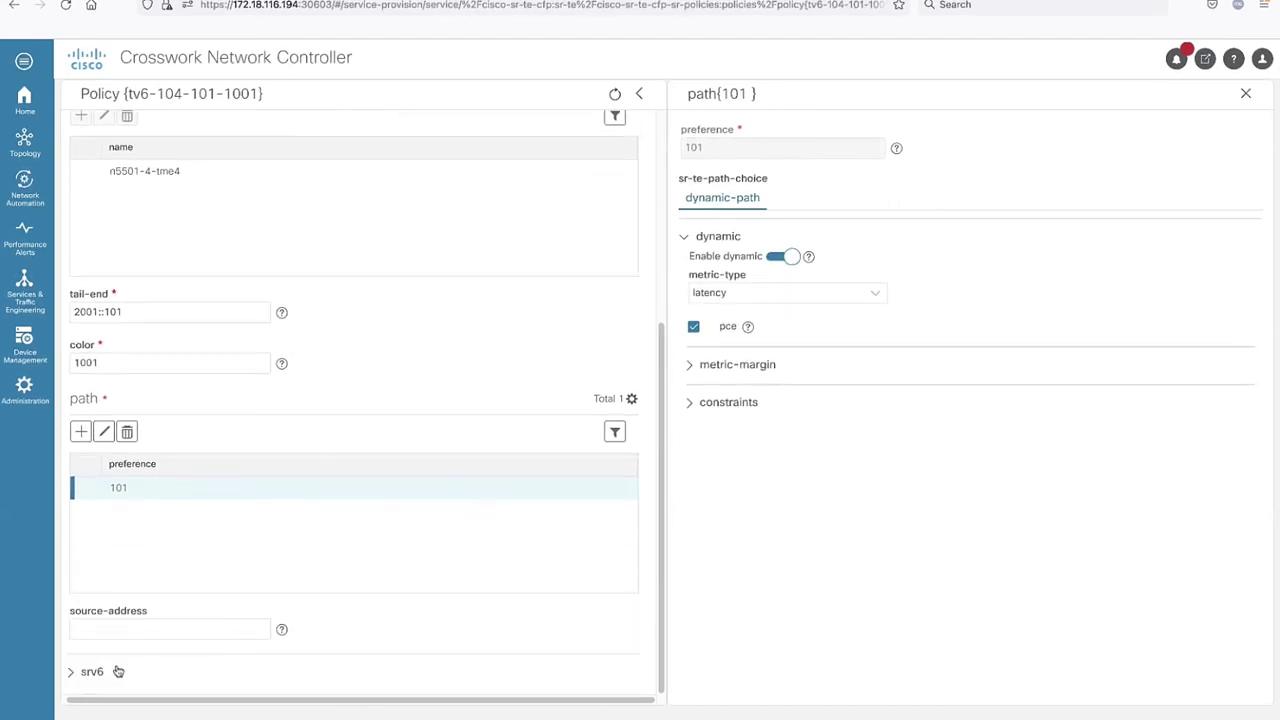
click(74, 673)
scroll(195, 632, down, 3)
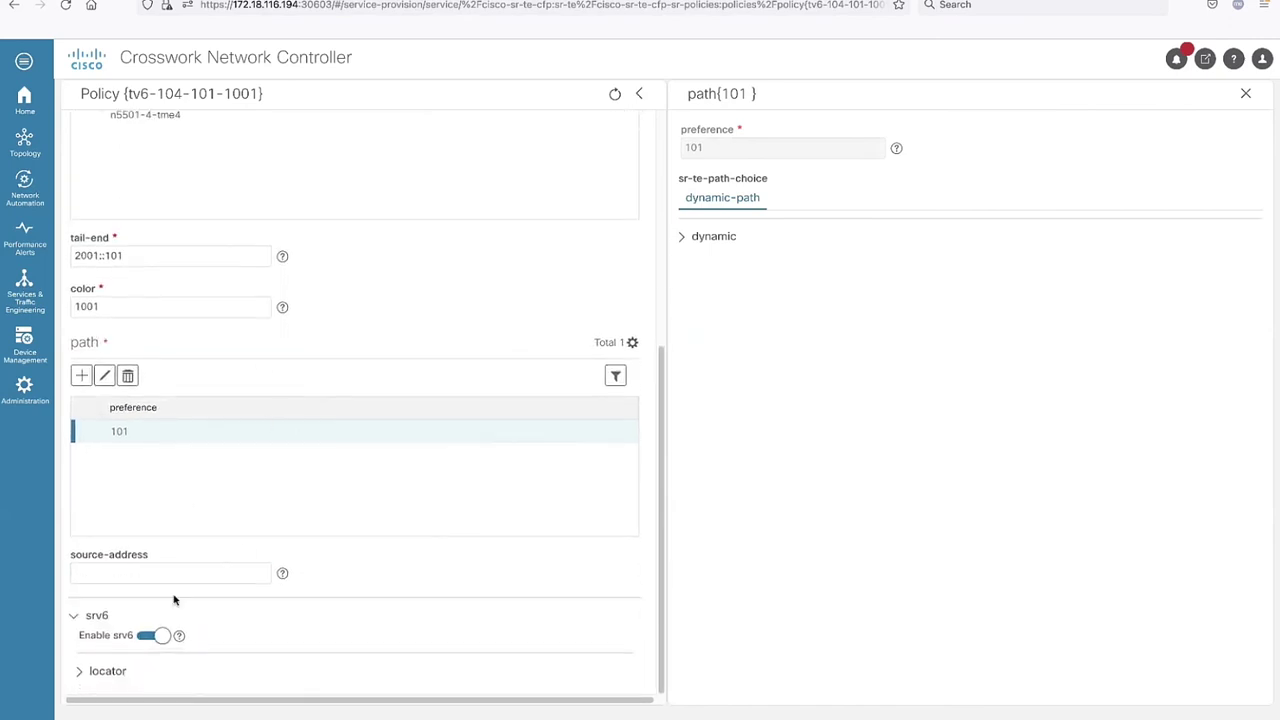
click(124, 675)
scroll(390, 564, down, 5)
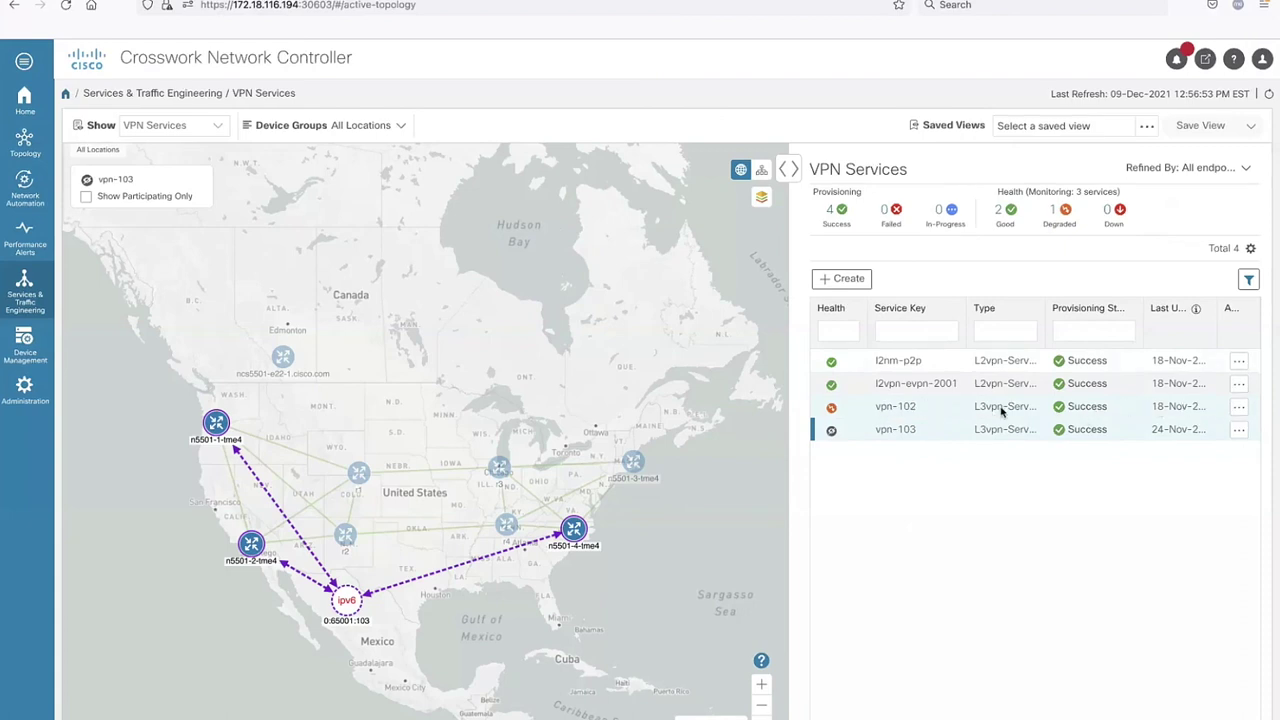
Open vpn-102's Assurance Graph and collapse the Service Details panel.
click(1240, 413)
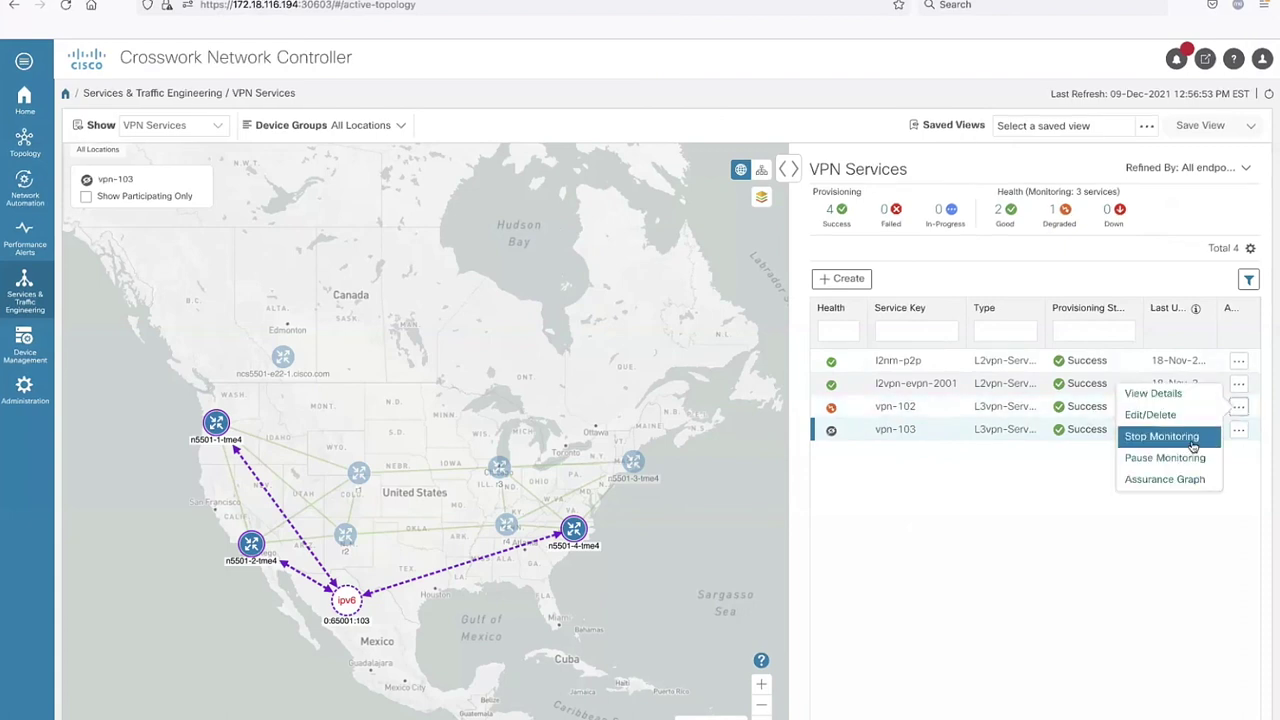
click(1187, 481)
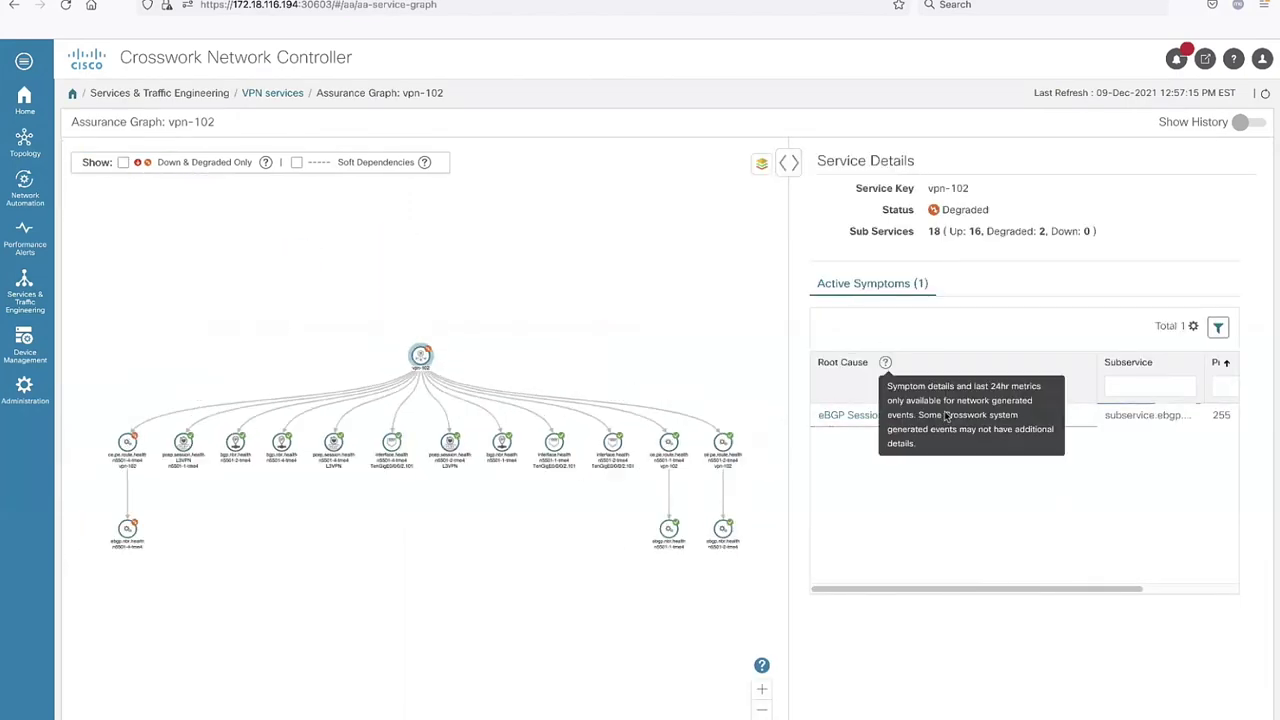
click(794, 163)
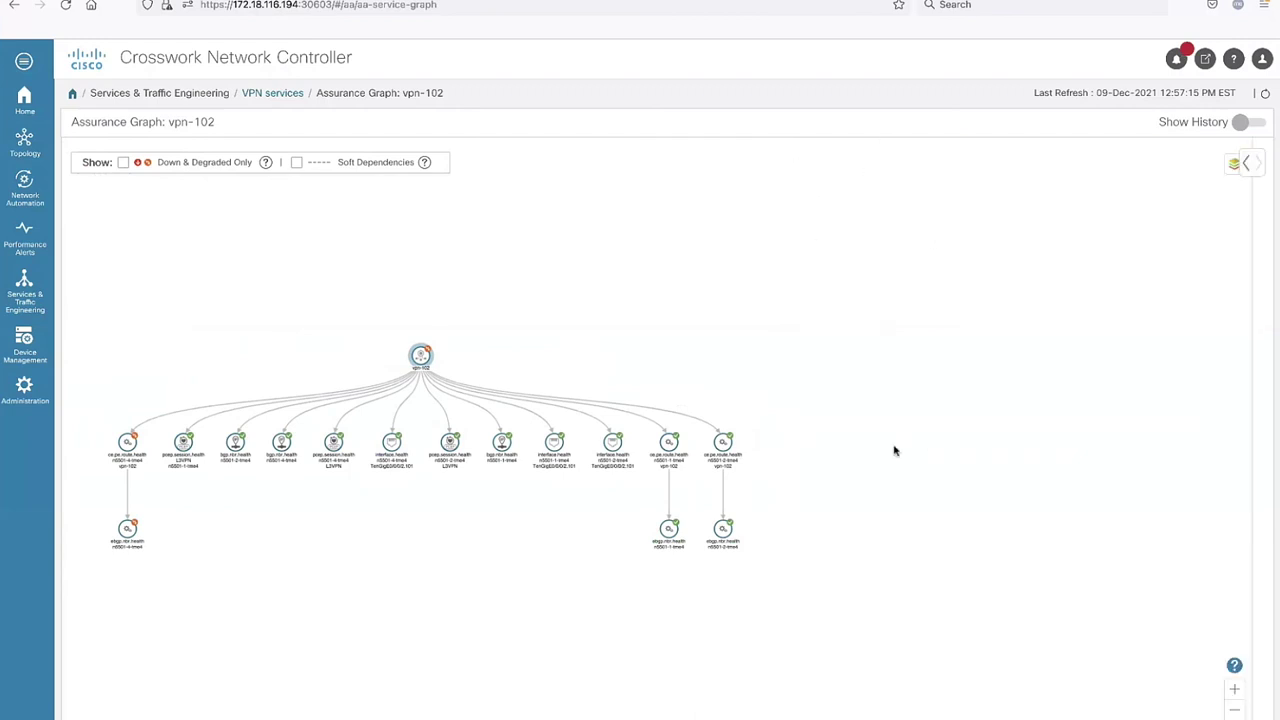